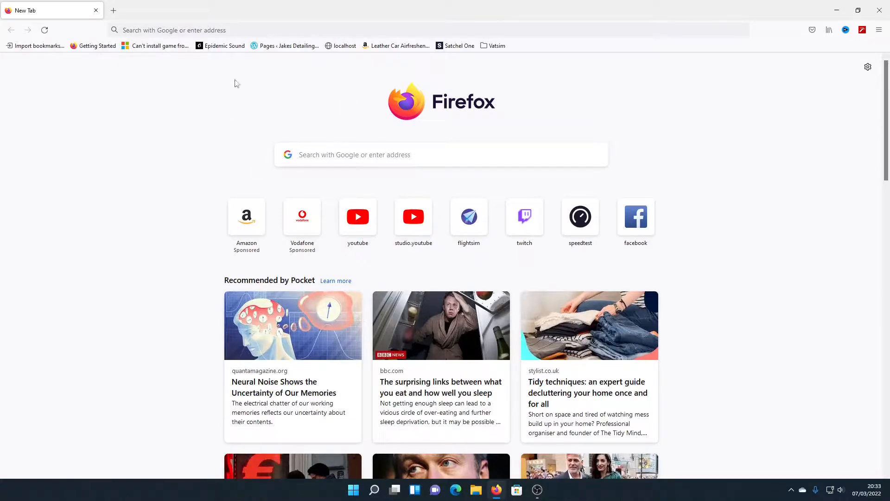
Search the web for simbreif and open the SimBrief.com home page from the results
{"action": "left_click", "coordinate": [207, 31]}
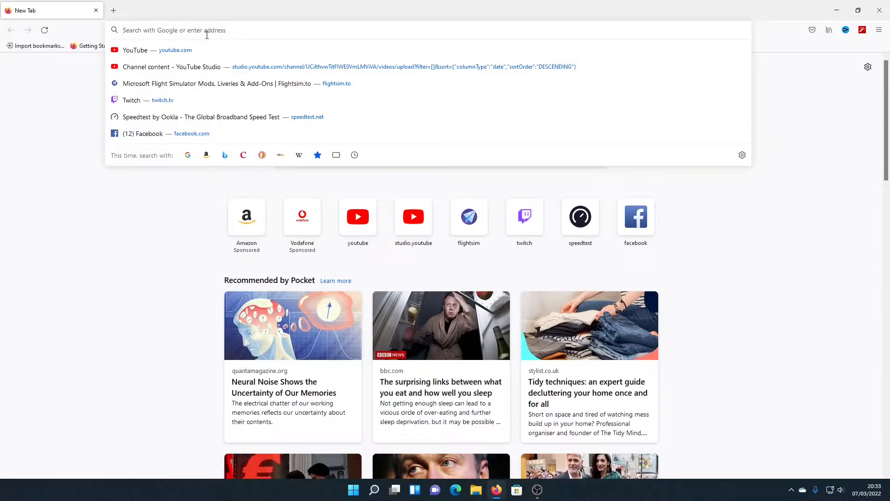
{"action": "type", "text": "si"}
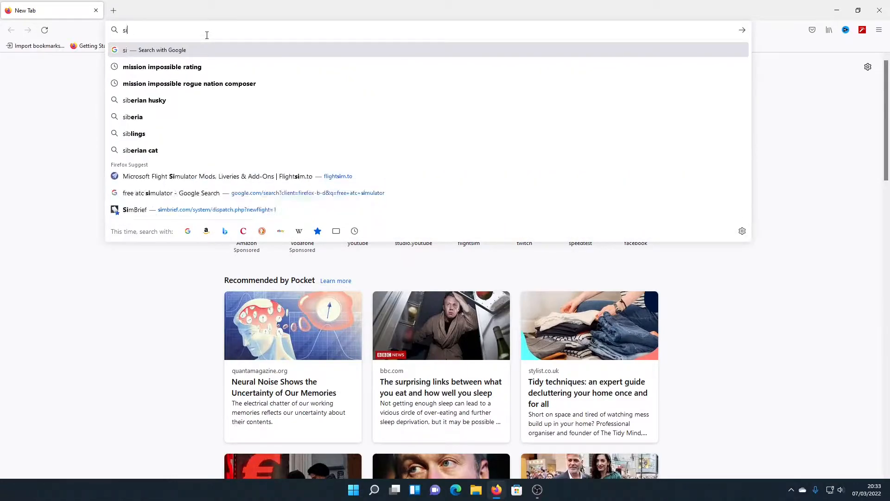
{"action": "type", "text": "mbreif"}
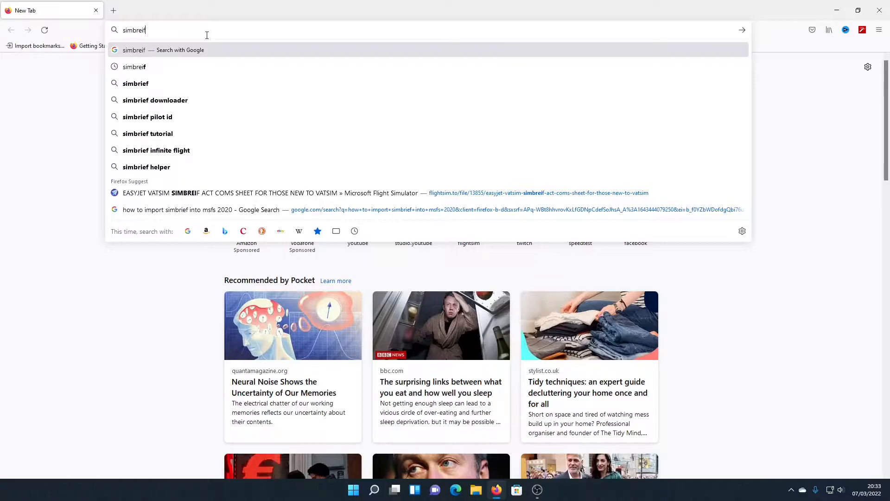
{"action": "key", "text": "Return"}
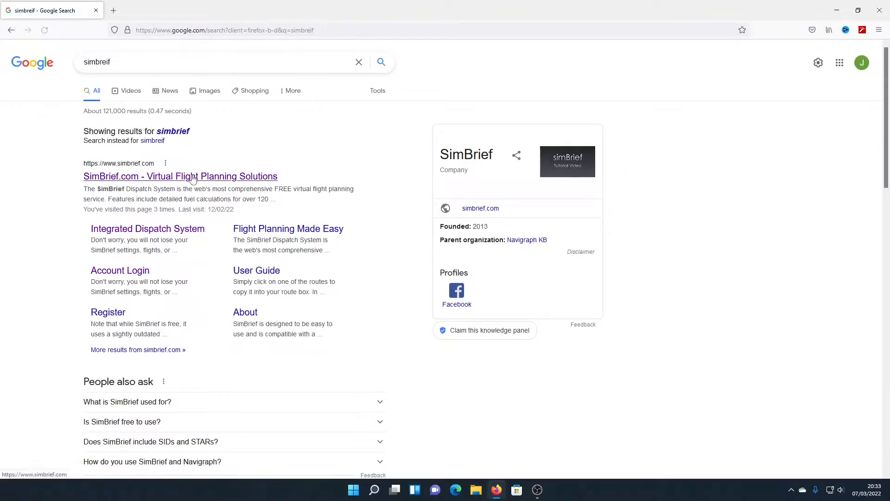
{"action": "left_click", "coordinate": [245, 177]}
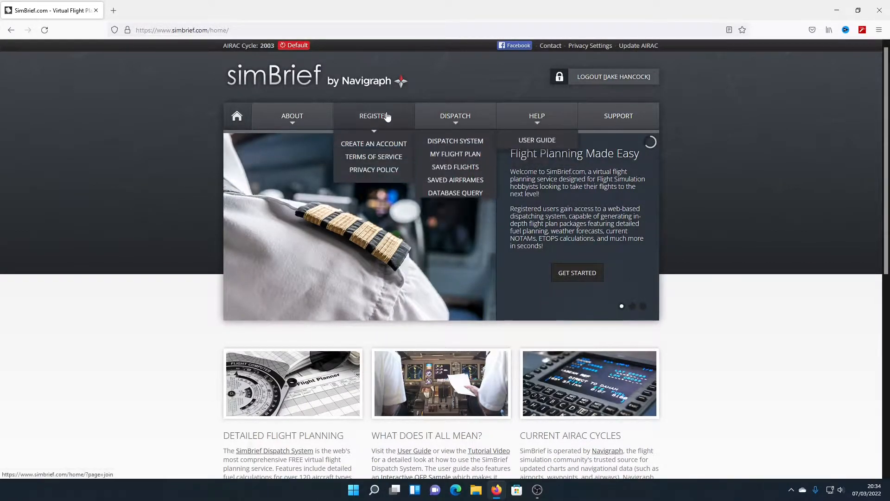
Open SimBrief's dispatch system and create a new flight
{"action": "left_click", "coordinate": [459, 119]}
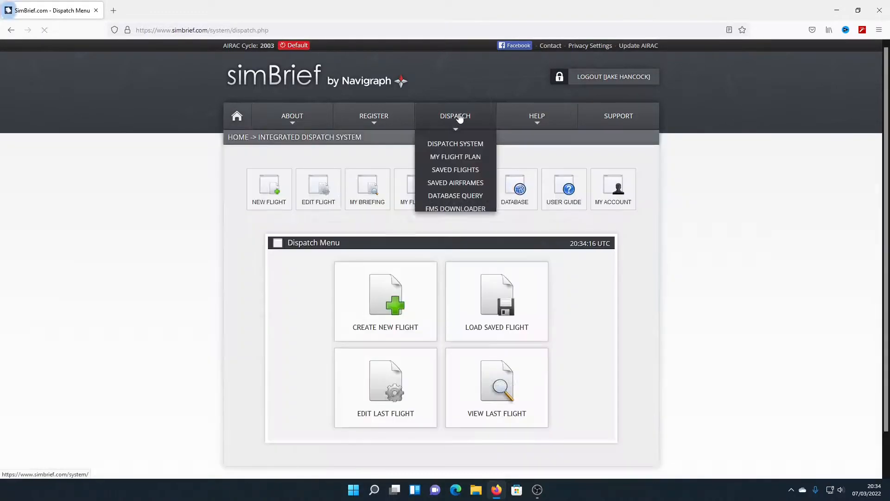
{"action": "scroll", "coordinate": [433, 282], "scroll_direction": "down", "scroll_amount": 1}
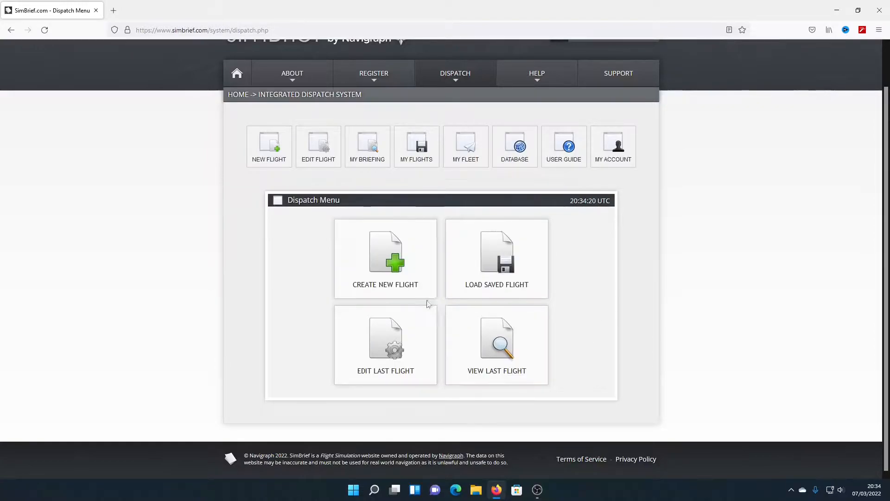
{"action": "left_click", "coordinate": [397, 260]}
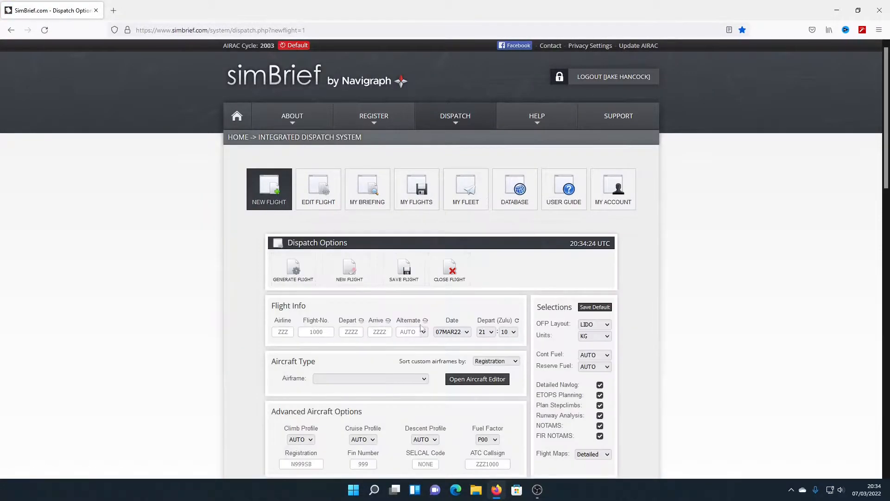
Set the flight's airline code to BAW
{"action": "scroll", "coordinate": [271, 187], "scroll_direction": "down", "scroll_amount": 3}
{"action": "scroll", "coordinate": [271, 187], "scroll_direction": "down", "scroll_amount": 8}
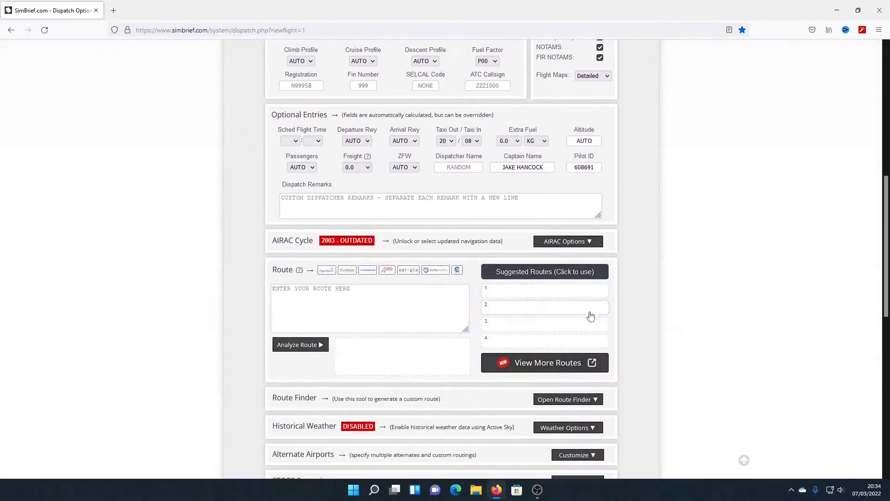
{"action": "scroll", "coordinate": [690, 378], "scroll_direction": "down", "scroll_amount": 3}
{"action": "scroll", "coordinate": [690, 370], "scroll_direction": "up", "scroll_amount": 8}
{"action": "scroll", "coordinate": [693, 359], "scroll_direction": "up", "scroll_amount": 5}
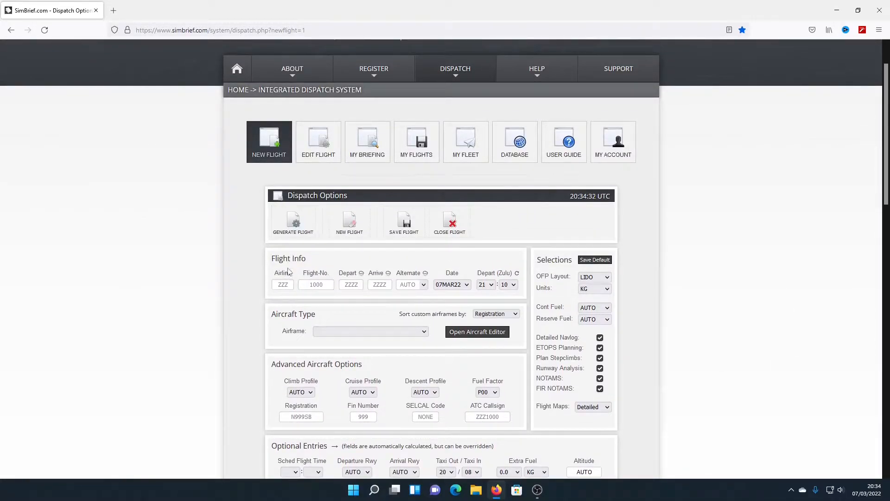
{"action": "left_click_drag", "start_coordinate": [273, 262], "coordinate": [318, 274]}
{"action": "left_click", "coordinate": [329, 260]}
{"action": "type", "text": "TOM"}
{"action": "key", "text": "BackSpace"}
{"action": "key", "text": "BackSpace"}
{"action": "type", "text": "DAL"}
{"action": "key", "text": "BackSpace"}
{"action": "type", "text": "BAW"}
Set the flight number to 5586
{"action": "left_click", "coordinate": [315, 281]}
{"action": "left_click", "coordinate": [316, 286]}
{"action": "type", "text": "5586"}
{"action": "left_click", "coordinate": [311, 271]}
Set the departure airport to EGSS and the arrival airport to LFPG
{"action": "left_click", "coordinate": [349, 288]}
{"action": "type", "text": "EGSS"}
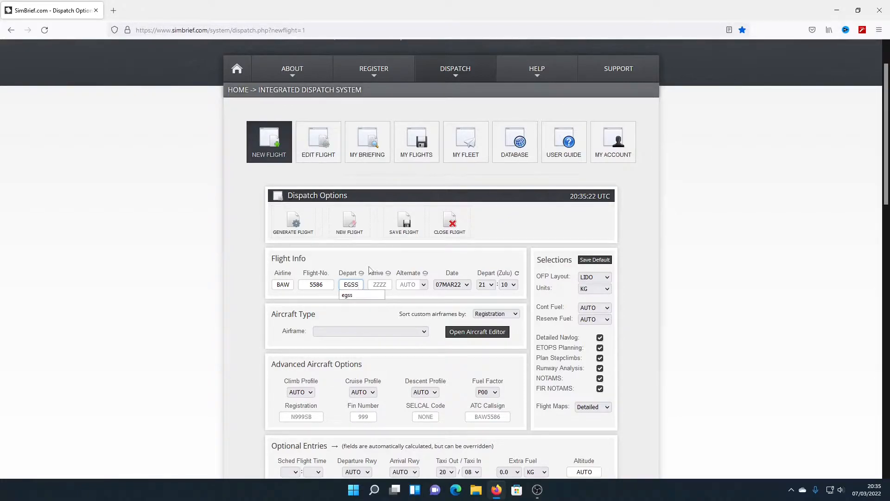
{"action": "left_click", "coordinate": [383, 285]}
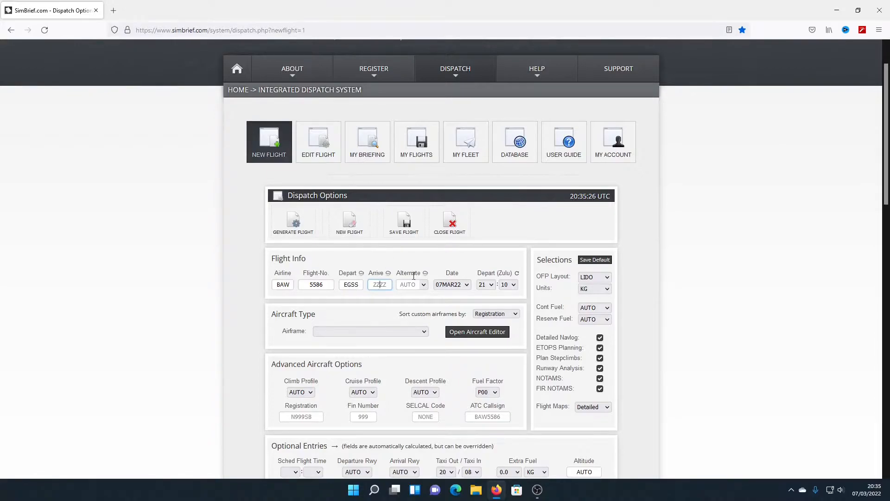
{"action": "type", "text": "LFPG"}
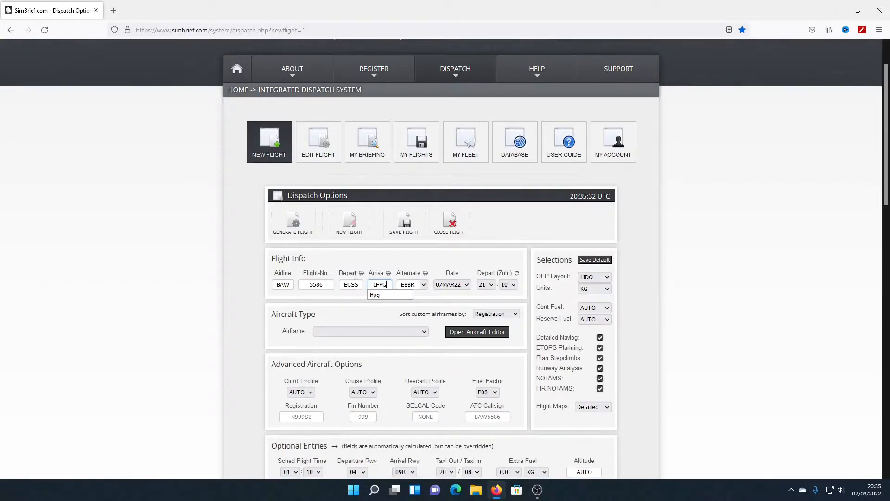
{"action": "left_click", "coordinate": [405, 267]}
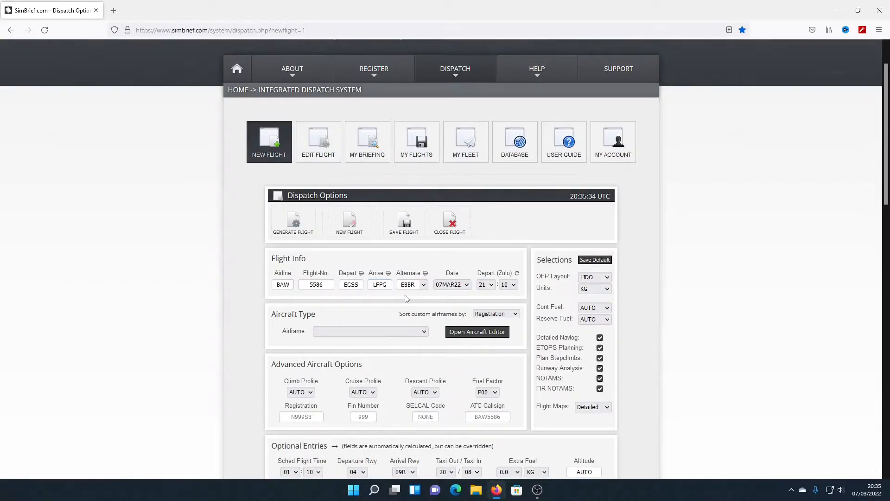
Set the alternate airport to NONE
{"action": "left_click", "coordinate": [424, 285]}
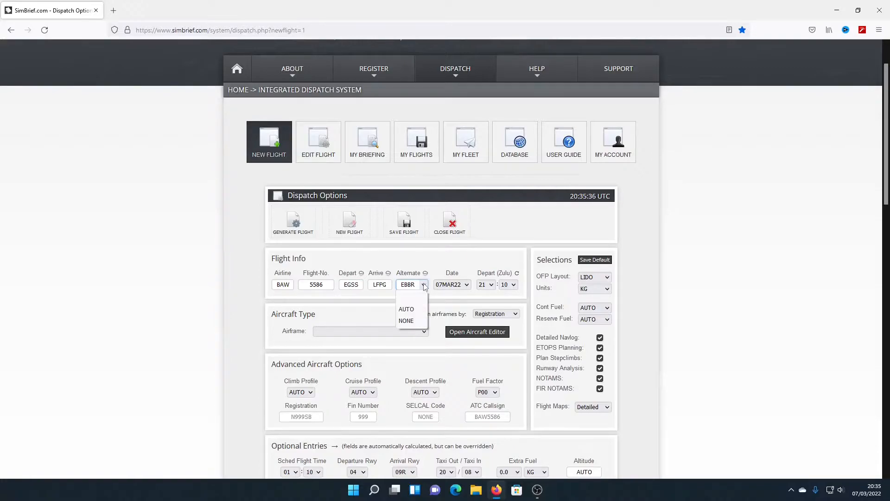
{"action": "left_click", "coordinate": [414, 322]}
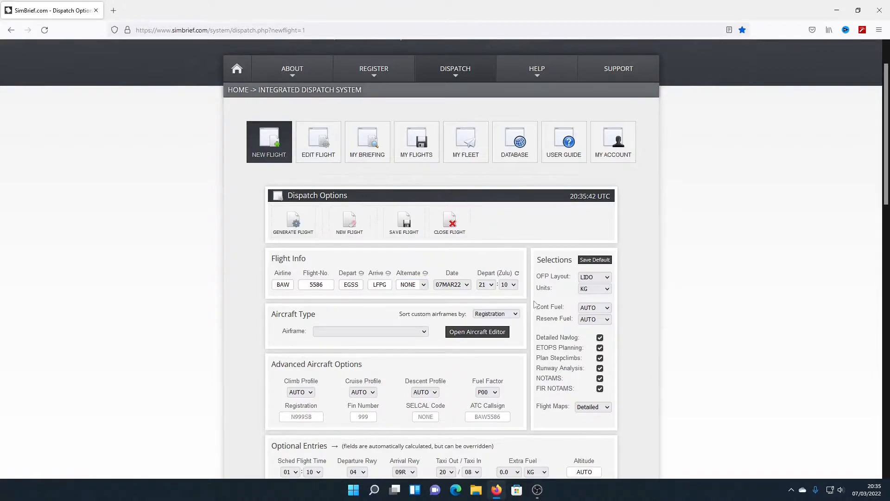
{"action": "left_click", "coordinate": [417, 284]}
{"action": "left_click", "coordinate": [424, 285]}
Choose the A20N - A320-251N airframe as the aircraft type
{"action": "scroll", "coordinate": [417, 327], "scroll_direction": "down", "scroll_amount": 1}
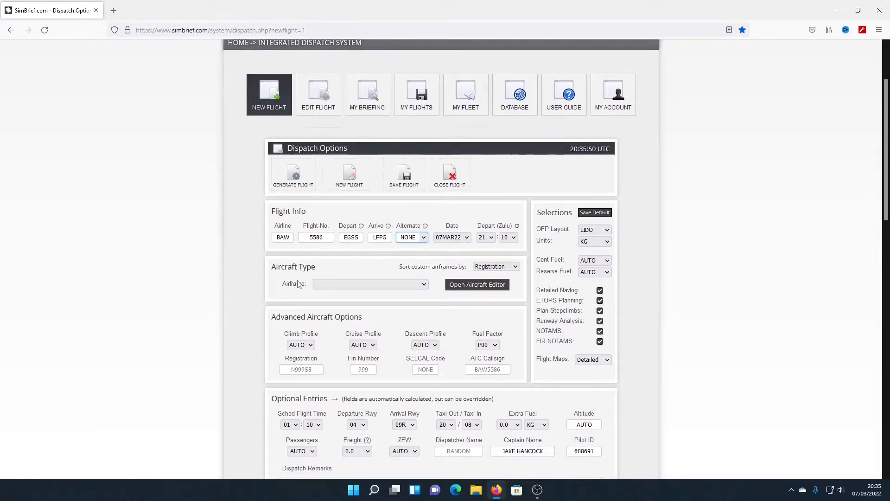
{"action": "left_click", "coordinate": [354, 285]}
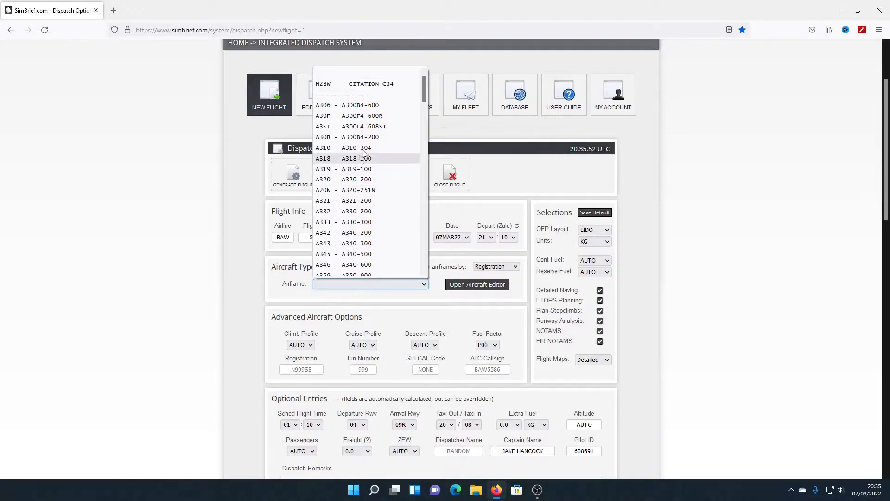
{"action": "scroll", "coordinate": [385, 153], "scroll_direction": "down", "scroll_amount": 20}
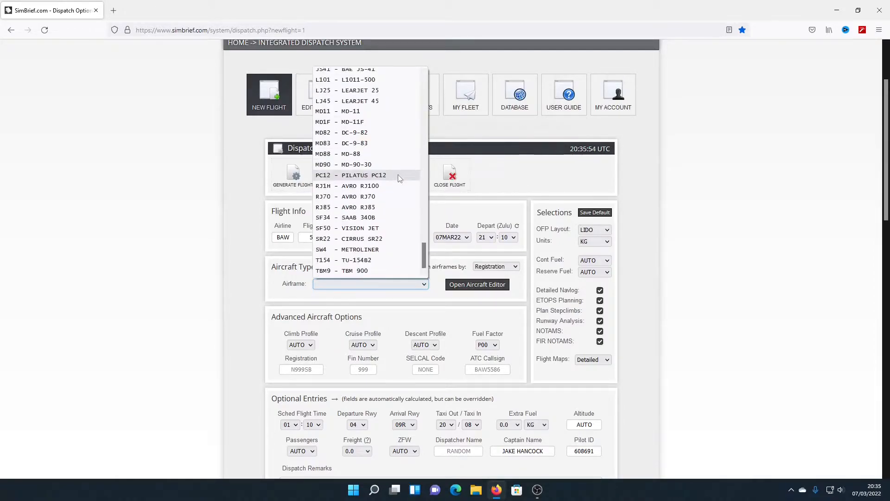
{"action": "left_click_drag", "start_coordinate": [425, 257], "coordinate": [405, 90]}
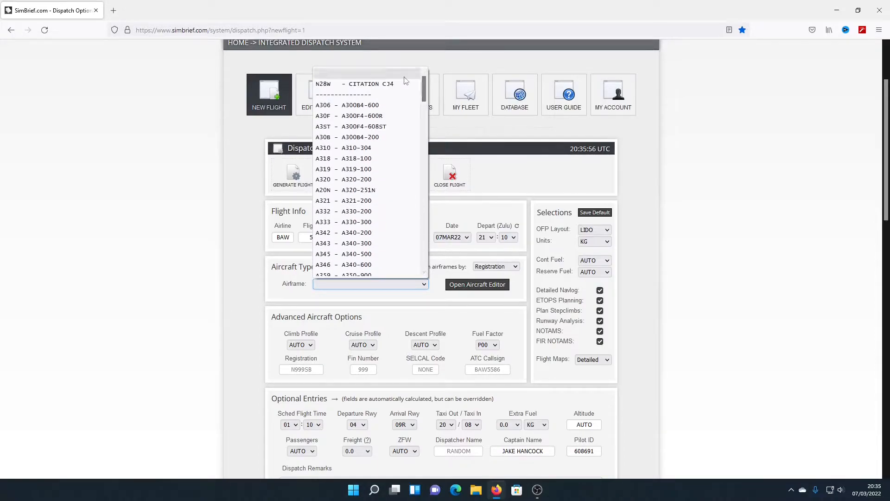
{"action": "left_click", "coordinate": [337, 191]}
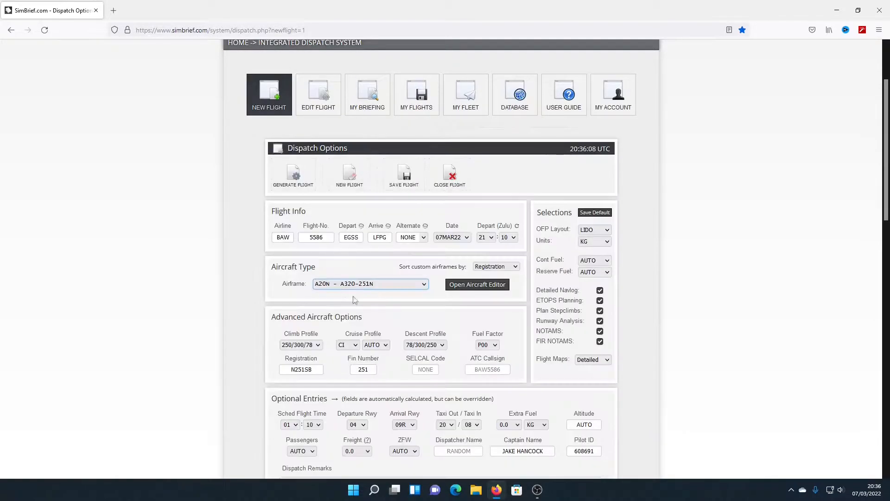
Set the aircraft's fin number to 5586 in the advanced aircraft options
{"action": "scroll", "coordinate": [403, 222], "scroll_direction": "down", "scroll_amount": 1}
{"action": "scroll", "coordinate": [409, 229], "scroll_direction": "down", "scroll_amount": 2}
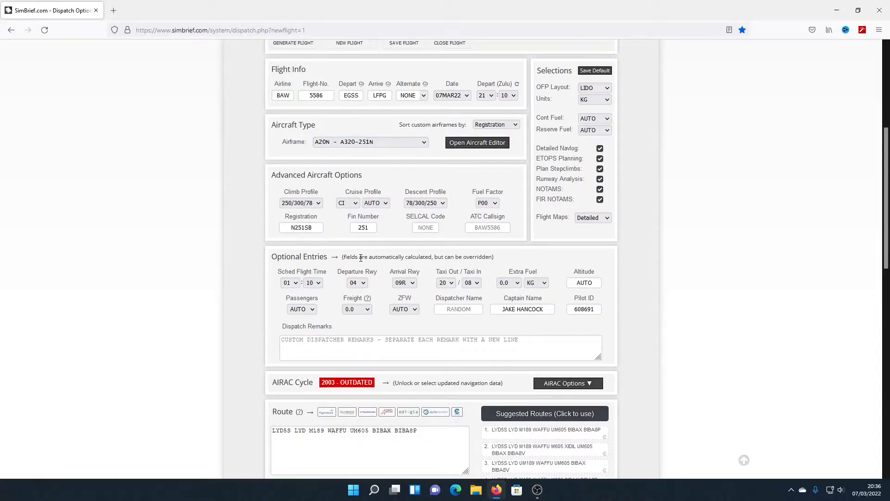
{"action": "left_click", "coordinate": [371, 228]}
{"action": "left_click_drag", "start_coordinate": [363, 226], "coordinate": [341, 228]}
{"action": "type", "text": "55"}
Enter BAW5586 as the ATC callsign
{"action": "left_click", "coordinate": [488, 228]}
{"action": "left_click", "coordinate": [473, 226]}
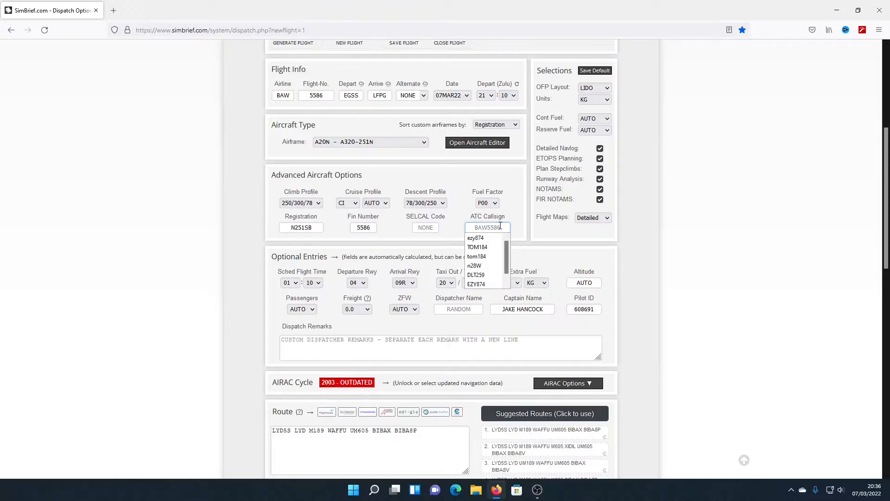
{"action": "left_click", "coordinate": [501, 226]}
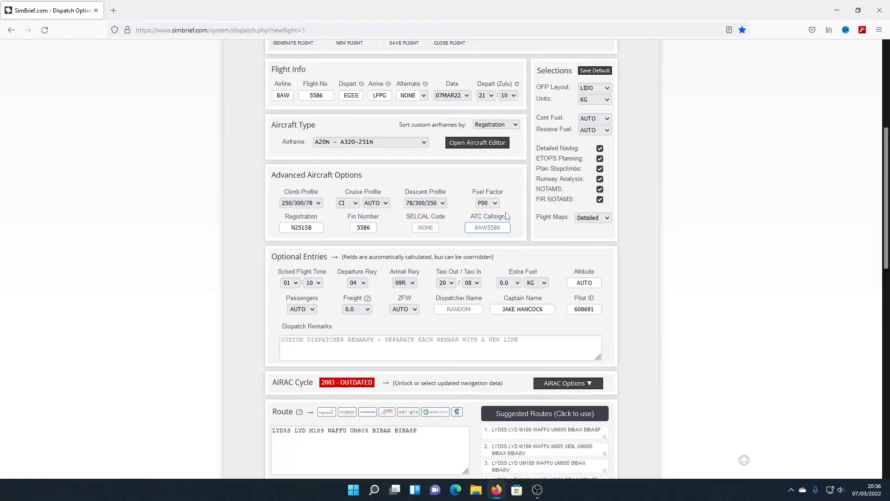
{"action": "type", "text": "BAW5586"}
{"action": "left_click_drag", "start_coordinate": [475, 225], "coordinate": [487, 228]}
{"action": "left_click", "coordinate": [516, 225]}
{"action": "left_click", "coordinate": [478, 226]}
{"action": "left_click_drag", "start_coordinate": [476, 227], "coordinate": [502, 224]}
{"action": "left_click", "coordinate": [508, 249]}
Set the passenger load to FULL in the optional entries
{"action": "scroll", "coordinate": [604, 226], "scroll_direction": "down", "scroll_amount": 2}
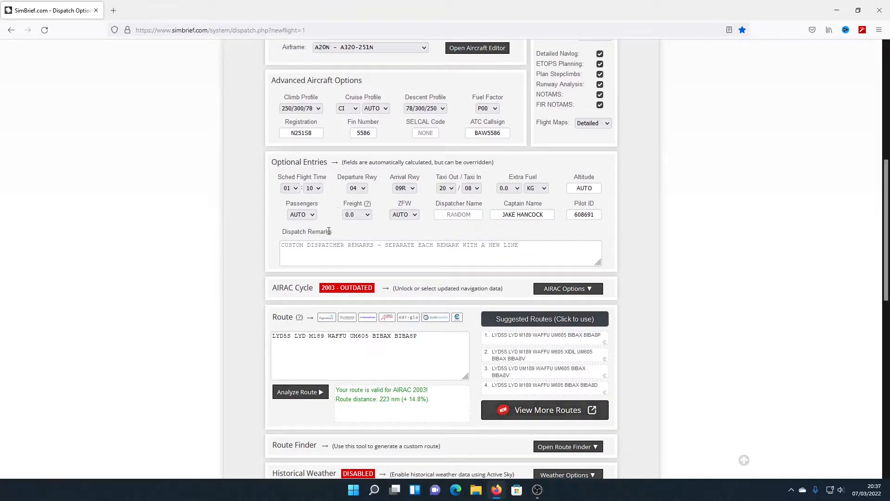
{"action": "left_click", "coordinate": [302, 214]}
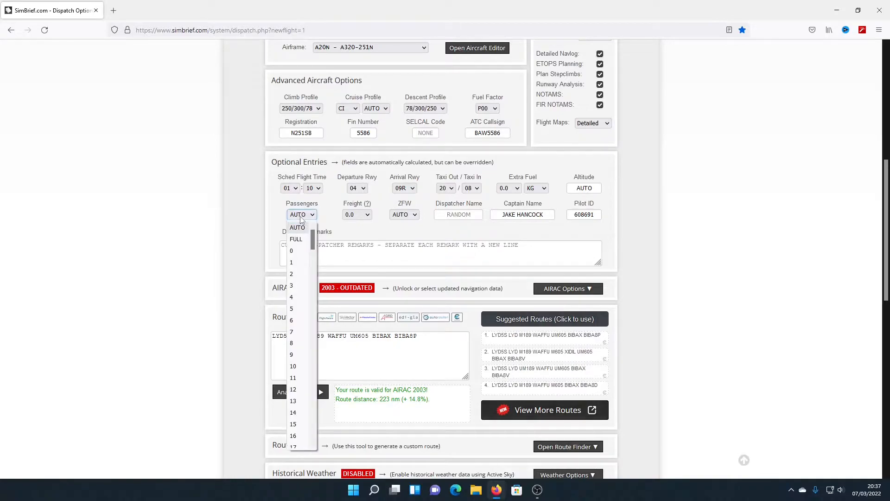
{"action": "left_click", "coordinate": [297, 240]}
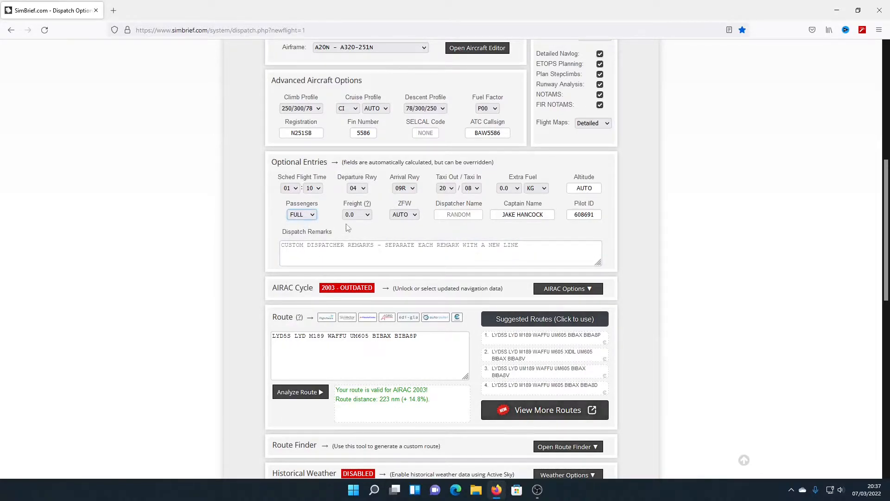
{"action": "left_click", "coordinate": [330, 213]}
Check the available zero fuel weight and extra fuel values, keeping AUTO and 0.0
{"action": "left_click_drag", "start_coordinate": [398, 204], "coordinate": [405, 206]}
{"action": "left_click", "coordinate": [410, 214]}
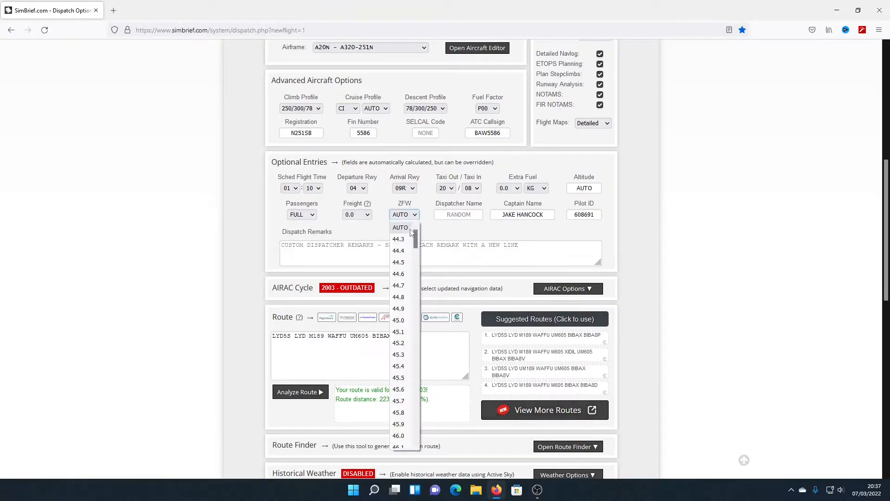
{"action": "left_click", "coordinate": [410, 231]}
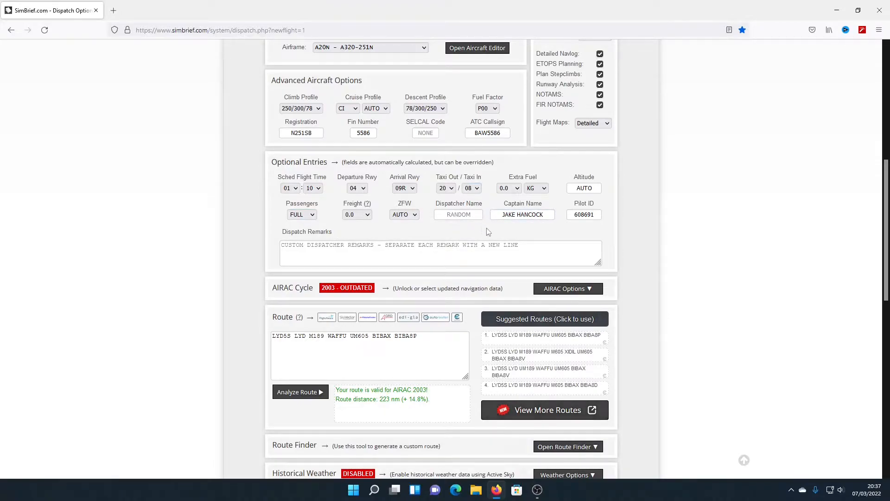
{"action": "left_click", "coordinate": [515, 190]}
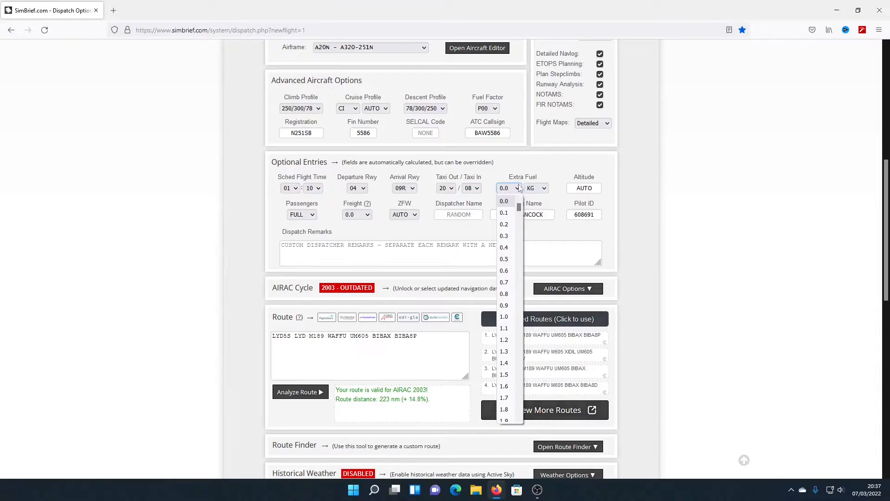
{"action": "left_click", "coordinate": [519, 188]}
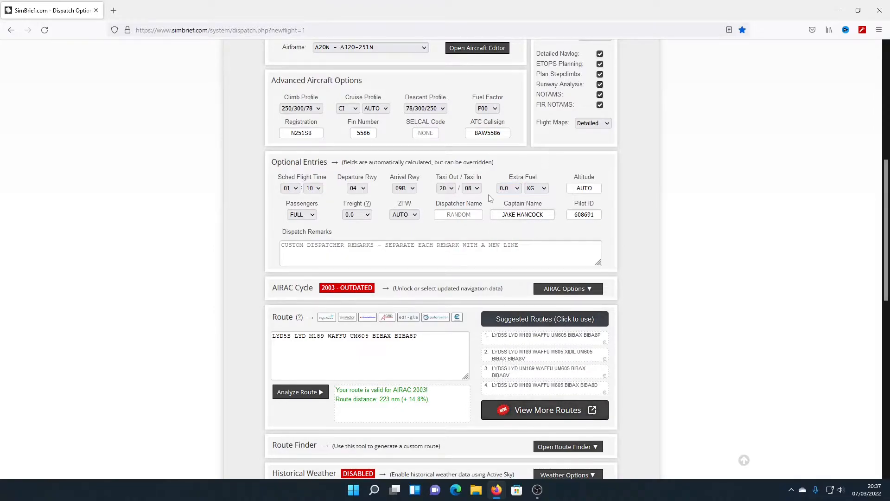
Try a cruise altitude of FL360 and reset the altitude to AUTO
{"action": "left_click", "coordinate": [597, 189]}
{"action": "double_click", "coordinate": [590, 188]}
{"action": "type", "text": "FL360"}
{"action": "left_click", "coordinate": [608, 170]}
{"action": "left_click_drag", "start_coordinate": [597, 185], "coordinate": [570, 184]}
{"action": "left_click", "coordinate": [594, 188]}
{"action": "left_click_drag", "start_coordinate": [593, 188], "coordinate": [559, 182]}
{"action": "type", "text": "AUTO"}
Analyze the route LYD5S LYD M189 WAFFU UM605 BIBAX BIBA8P and view it on the map
{"action": "scroll", "coordinate": [855, 160], "scroll_direction": "down", "scroll_amount": 2}
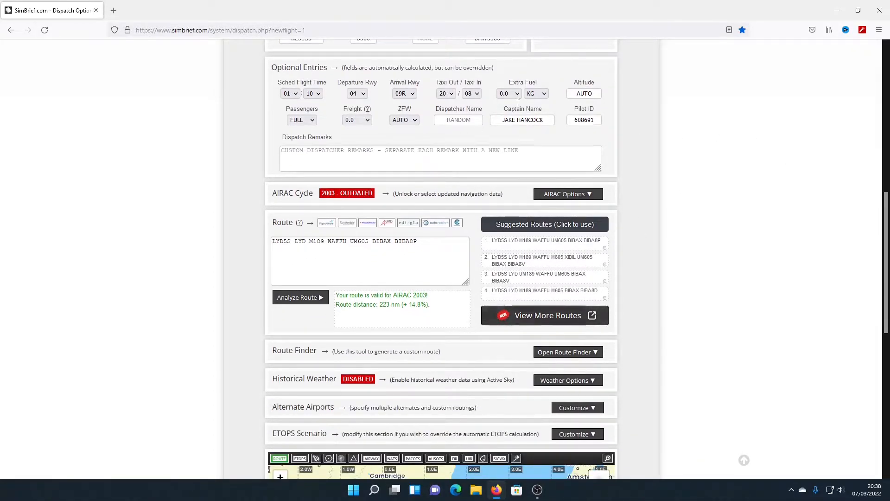
{"action": "scroll", "coordinate": [480, 297], "scroll_direction": "down", "scroll_amount": 1}
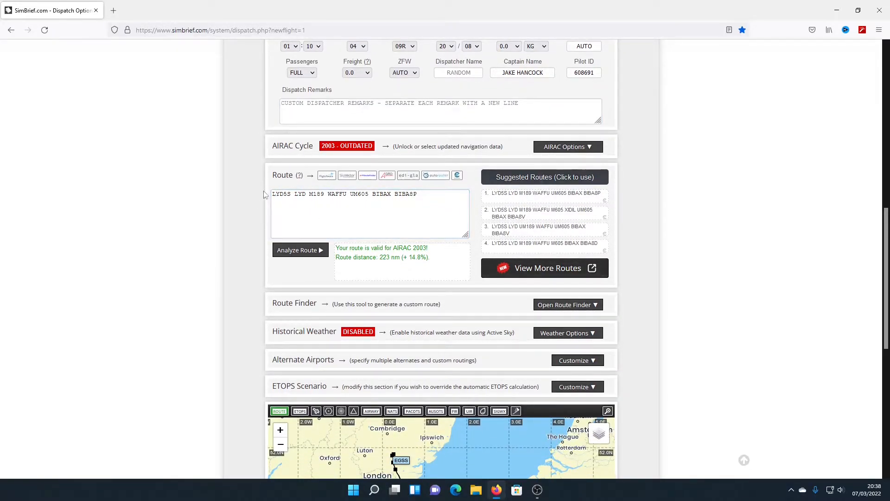
{"action": "left_click_drag", "start_coordinate": [273, 194], "coordinate": [471, 202]}
{"action": "left_click", "coordinate": [456, 189]}
{"action": "left_click", "coordinate": [297, 252]}
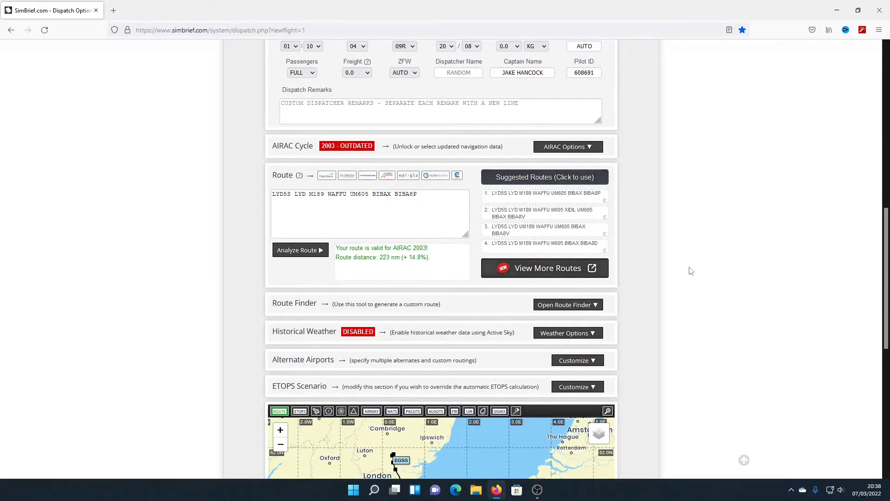
{"action": "scroll", "coordinate": [677, 186], "scroll_direction": "down", "scroll_amount": 5}
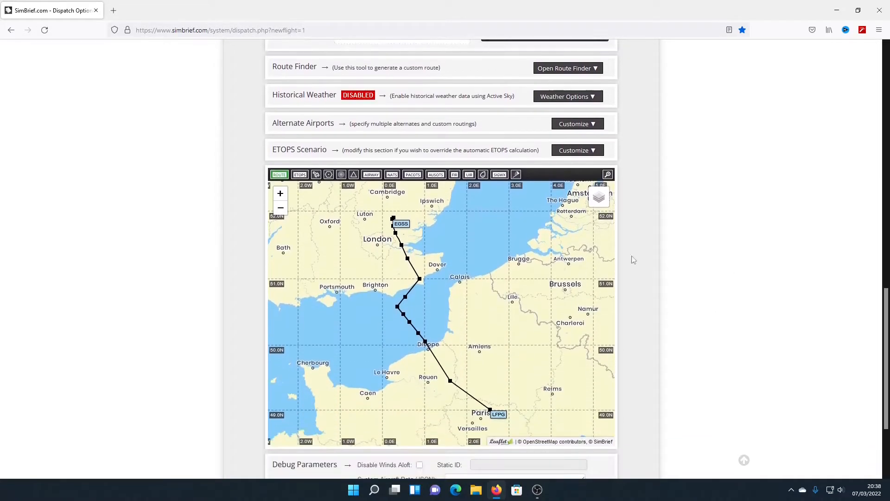
Examine the EGSS to LFPG route on the map, from the full overview to the departure fixes around EGSS
{"action": "scroll", "coordinate": [403, 209], "scroll_direction": "down", "scroll_amount": 3}
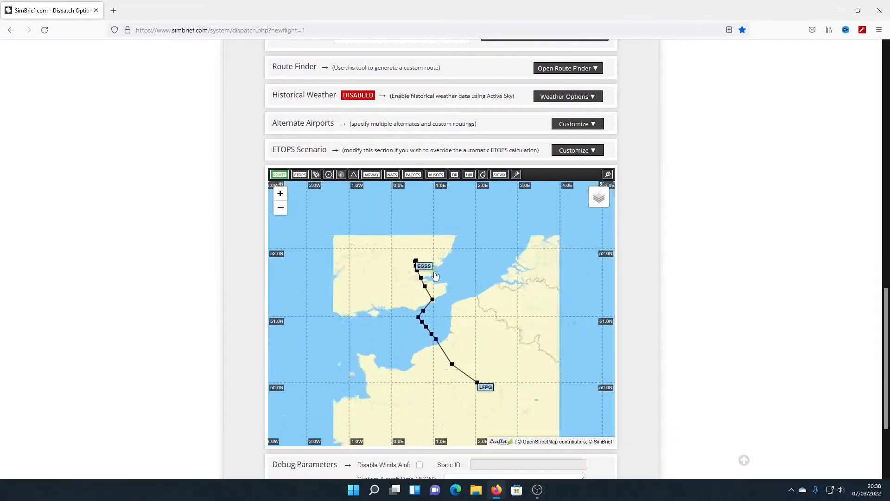
{"action": "left_click_drag", "start_coordinate": [419, 250], "coordinate": [403, 292]}
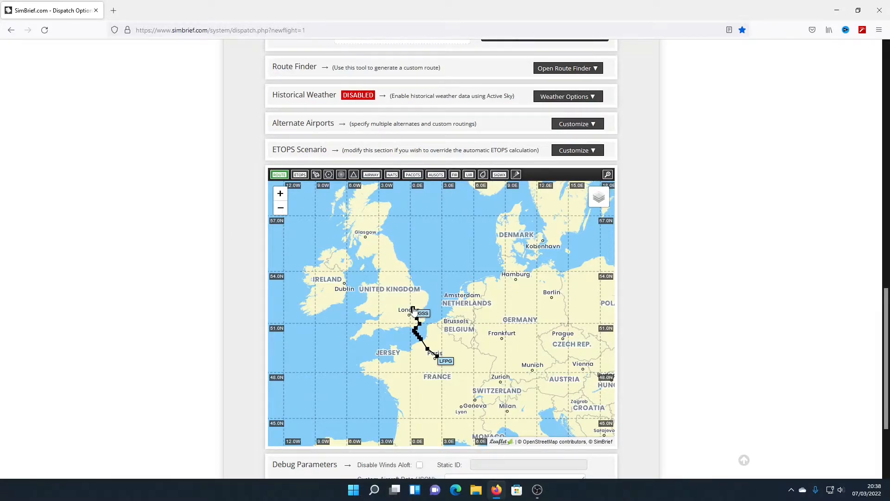
{"action": "left_click_drag", "start_coordinate": [446, 365], "coordinate": [451, 348]}
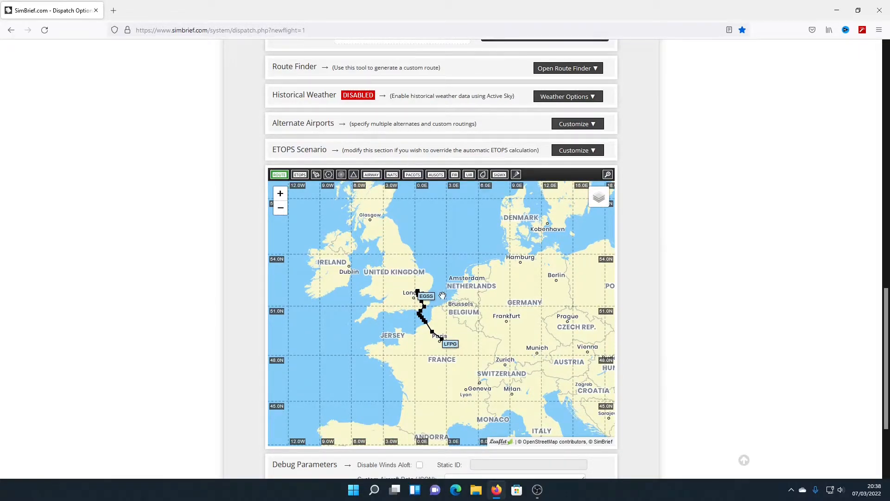
{"action": "scroll", "coordinate": [445, 296], "scroll_direction": "up", "scroll_amount": 2}
{"action": "left_click_drag", "start_coordinate": [393, 336], "coordinate": [423, 278]}
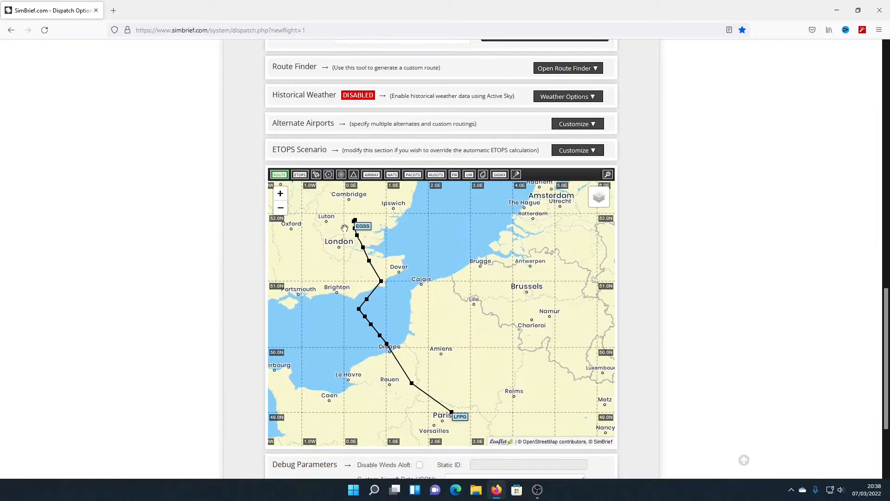
{"action": "scroll", "coordinate": [345, 228], "scroll_direction": "up", "scroll_amount": 2}
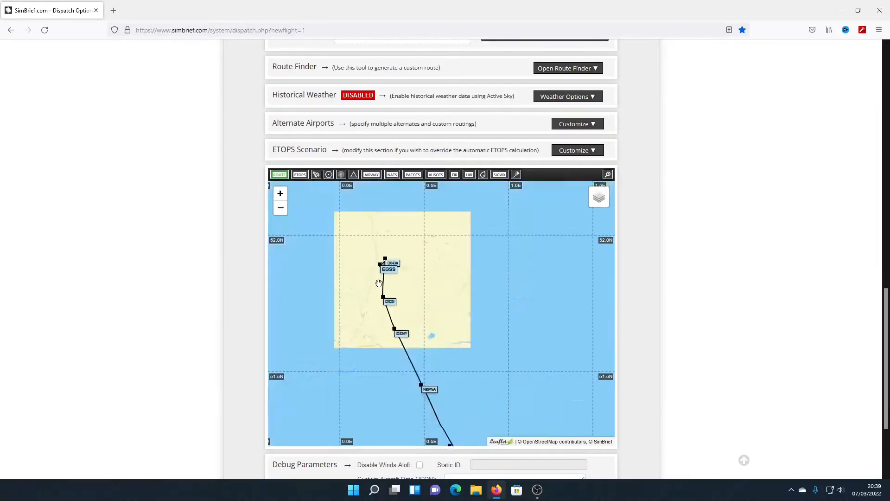
{"action": "scroll", "coordinate": [379, 283], "scroll_direction": "up", "scroll_amount": 2}
{"action": "left_click_drag", "start_coordinate": [395, 227], "coordinate": [412, 264]}
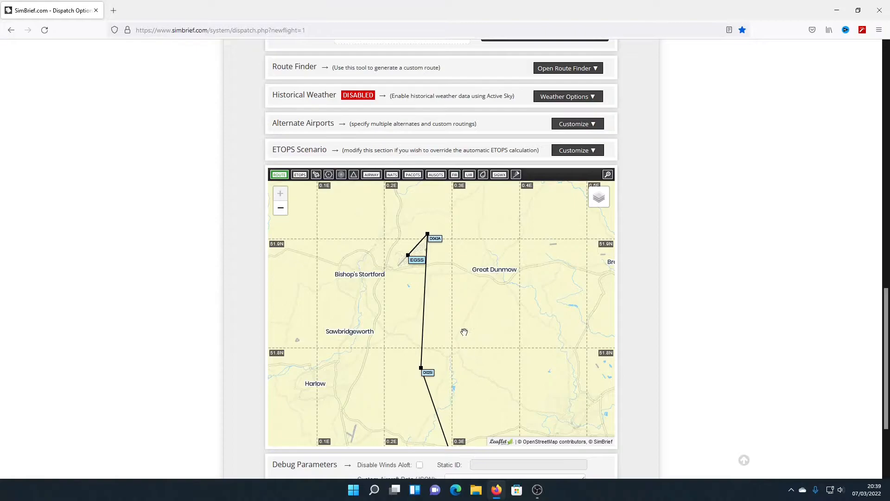
Follow the route on the map from EGSS through DET, LYD, WAFFU and BIBAX towards Paris
{"action": "scroll", "coordinate": [464, 338], "scroll_direction": "down", "scroll_amount": 2}
{"action": "left_click_drag", "start_coordinate": [489, 346], "coordinate": [407, 254]}
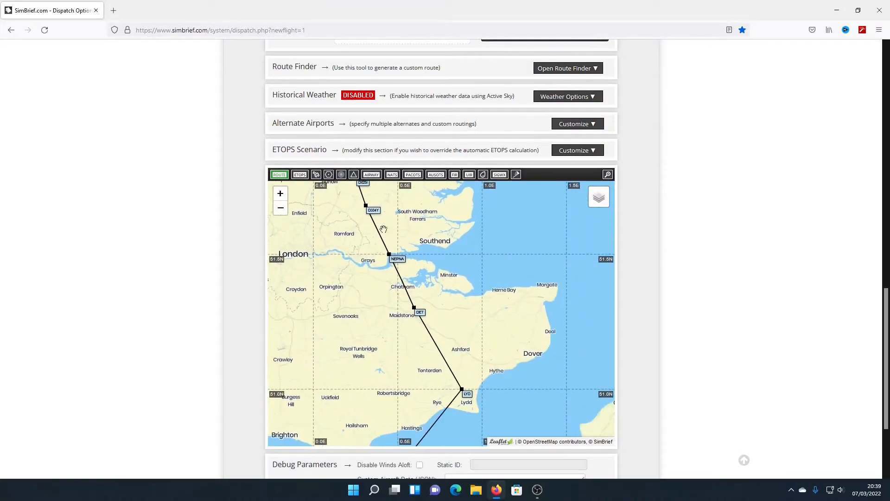
{"action": "left_click_drag", "start_coordinate": [479, 389], "coordinate": [449, 275]}
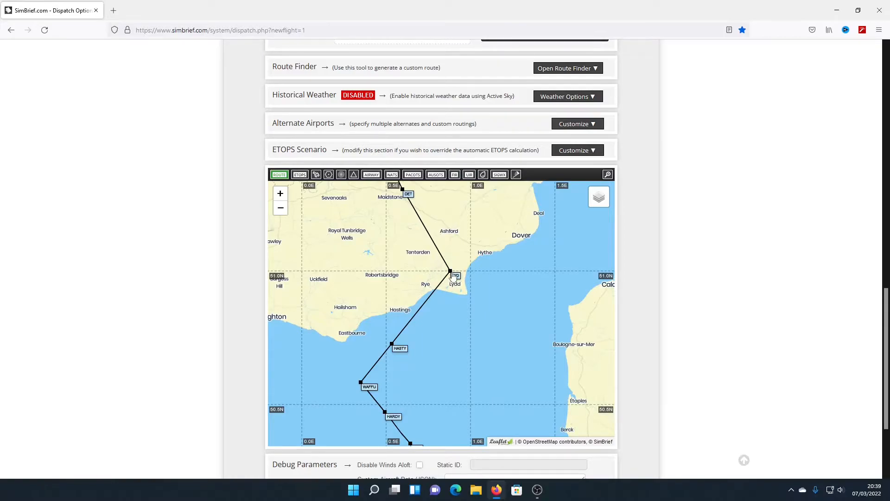
{"action": "left_click_drag", "start_coordinate": [452, 408], "coordinate": [354, 258]}
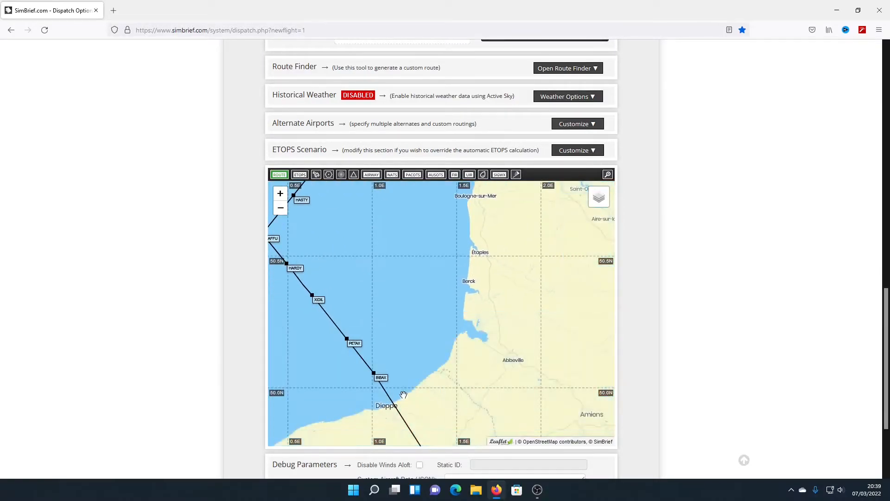
{"action": "scroll", "coordinate": [419, 407], "scroll_direction": "down", "scroll_amount": 2}
{"action": "left_click_drag", "start_coordinate": [437, 426], "coordinate": [384, 327]}
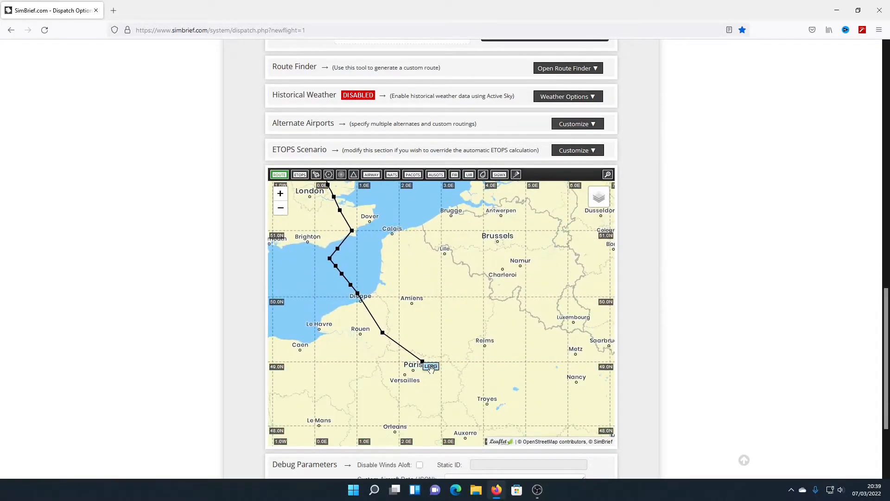
Examine the arrival into LFPG and its MOBRO segment on the map, ending with the whole route in view
{"action": "scroll", "coordinate": [432, 370], "scroll_direction": "up", "scroll_amount": 4}
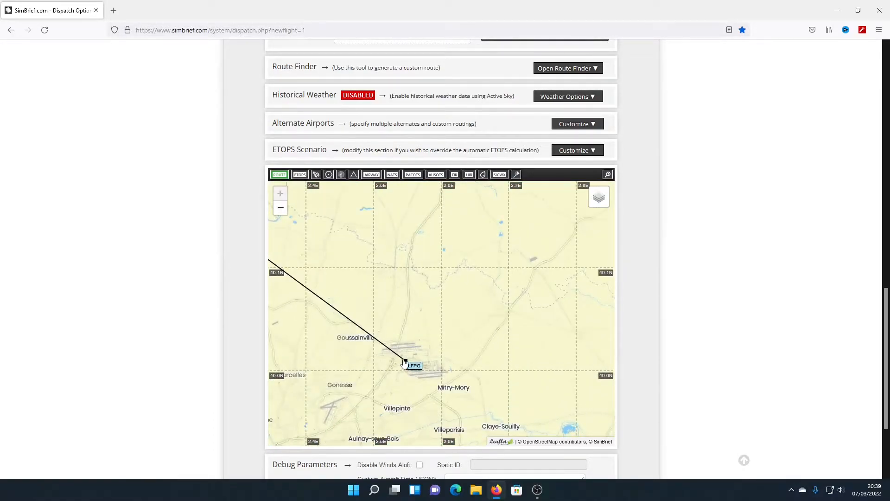
{"action": "left_click_drag", "start_coordinate": [404, 363], "coordinate": [429, 346]}
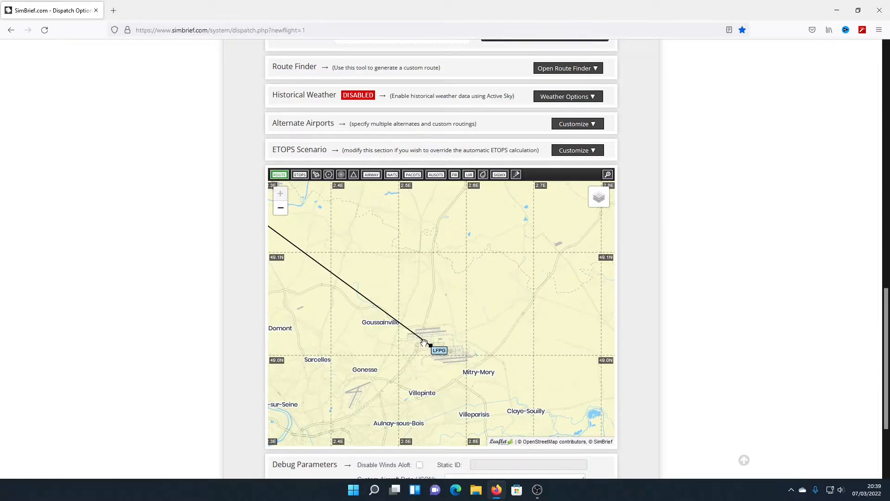
{"action": "scroll", "coordinate": [419, 319], "scroll_direction": "down", "scroll_amount": 2}
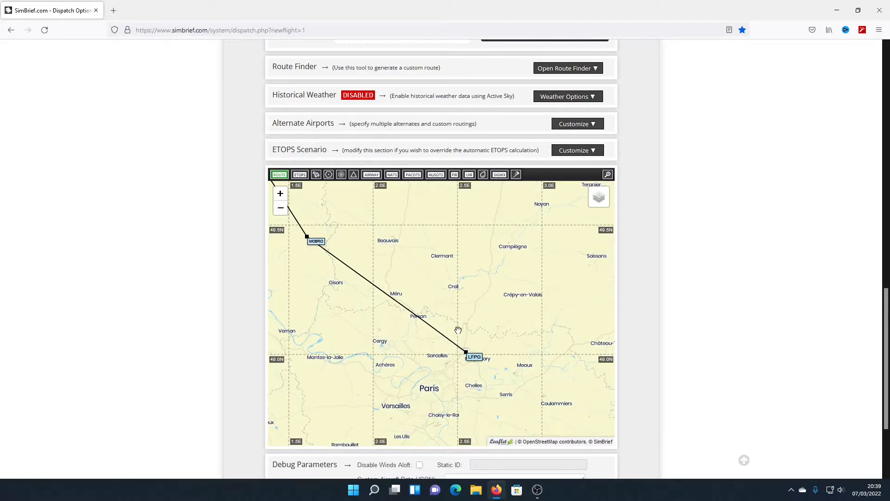
{"action": "scroll", "coordinate": [663, 332], "scroll_direction": "down", "scroll_amount": 2}
{"action": "scroll", "coordinate": [657, 328], "scroll_direction": "up", "scroll_amount": 1}
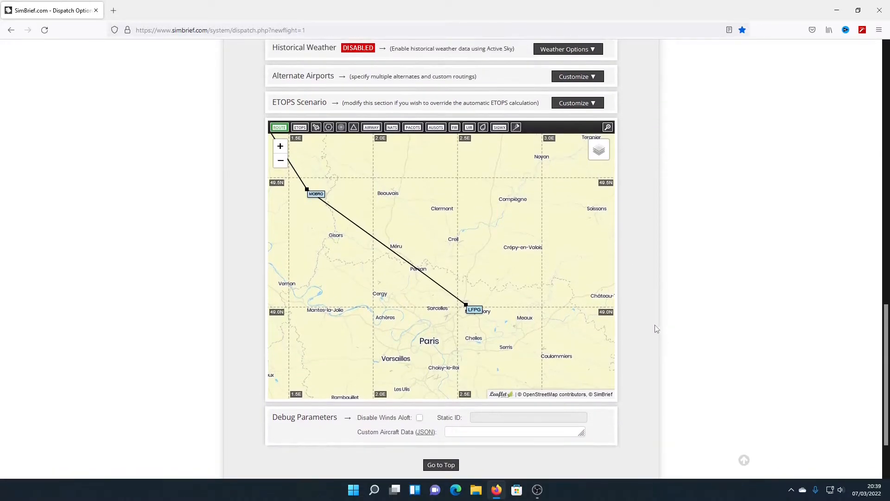
{"action": "scroll", "coordinate": [649, 328], "scroll_direction": "up", "scroll_amount": 1}
{"action": "left_click_drag", "start_coordinate": [454, 342], "coordinate": [472, 385]}
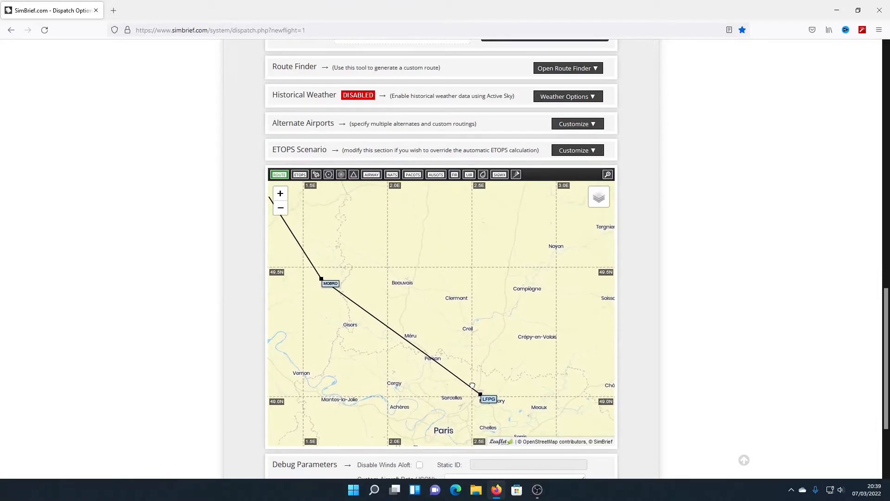
{"action": "scroll", "coordinate": [468, 378], "scroll_direction": "down", "scroll_amount": 2}
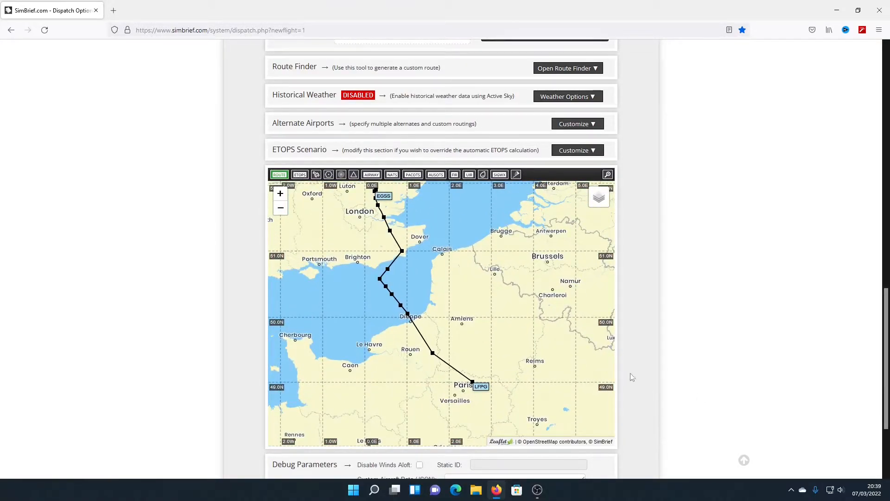
{"action": "left_click_drag", "start_coordinate": [375, 200], "coordinate": [366, 229]}
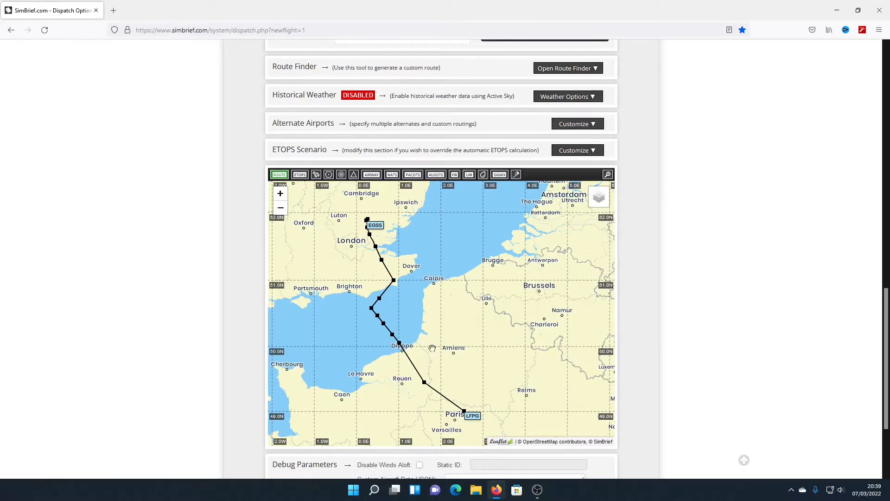
Try the suggested route LYD5S LYD UM189 WAFFU UM605 BIBAX BIBA8V and view it on the map
{"action": "scroll", "coordinate": [679, 276], "scroll_direction": "up", "scroll_amount": 6}
{"action": "left_click", "coordinate": [537, 278]}
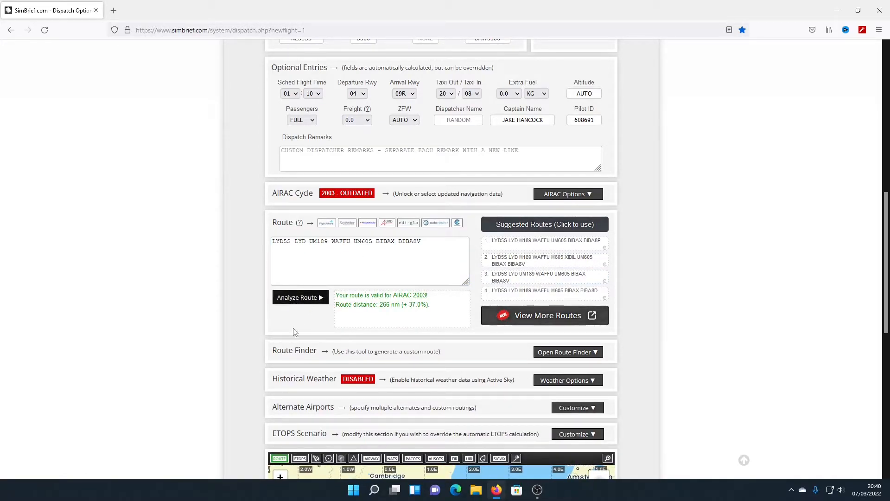
{"action": "scroll", "coordinate": [700, 364], "scroll_direction": "down", "scroll_amount": 6}
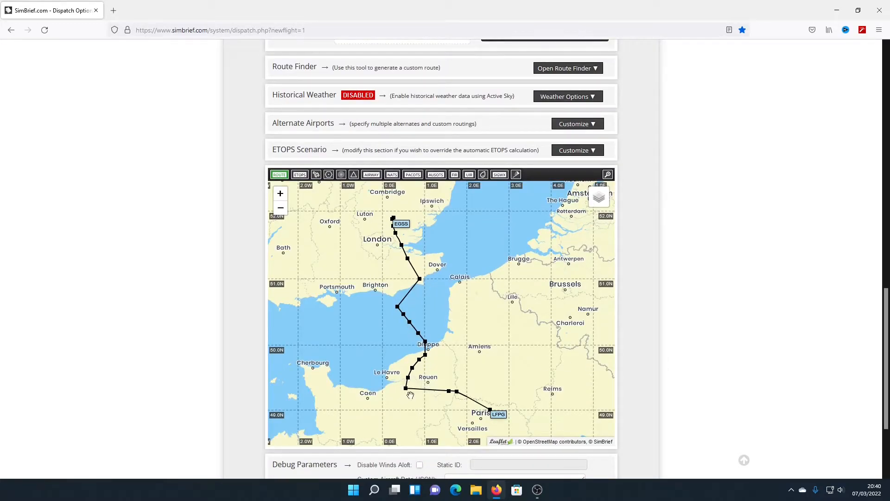
Use the suggested route LYD5S LYD M189 WAFFU UM605 BIBAX BIBA8P again and check its path on the map
{"action": "scroll", "coordinate": [690, 246], "scroll_direction": "up", "scroll_amount": 3}
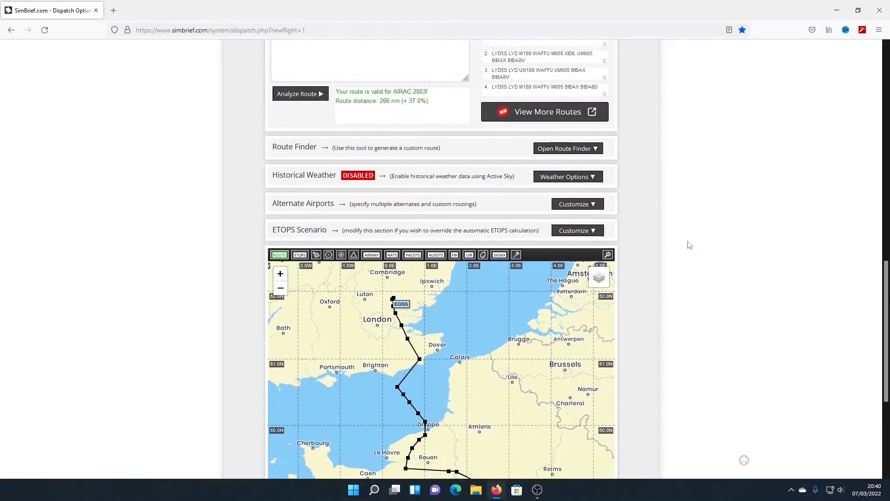
{"action": "left_click", "coordinate": [563, 103]}
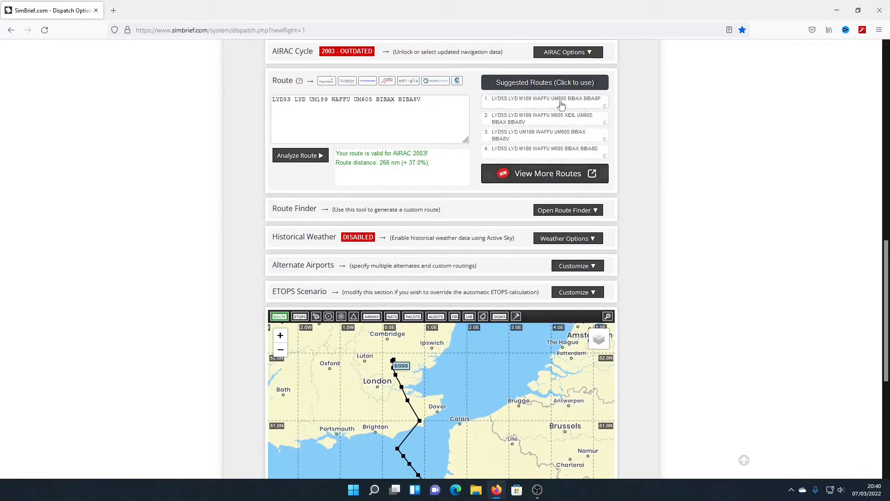
{"action": "scroll", "coordinate": [691, 293], "scroll_direction": "down", "scroll_amount": 3}
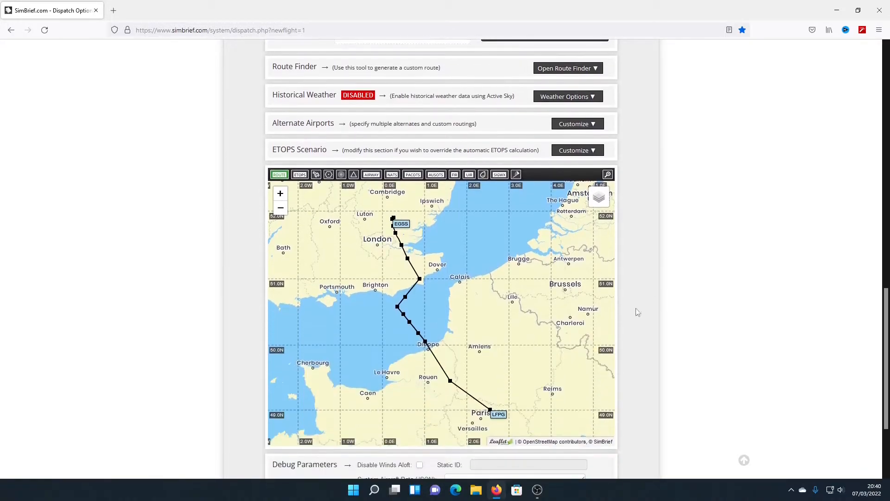
{"action": "scroll", "coordinate": [672, 309], "scroll_direction": "down", "scroll_amount": 3}
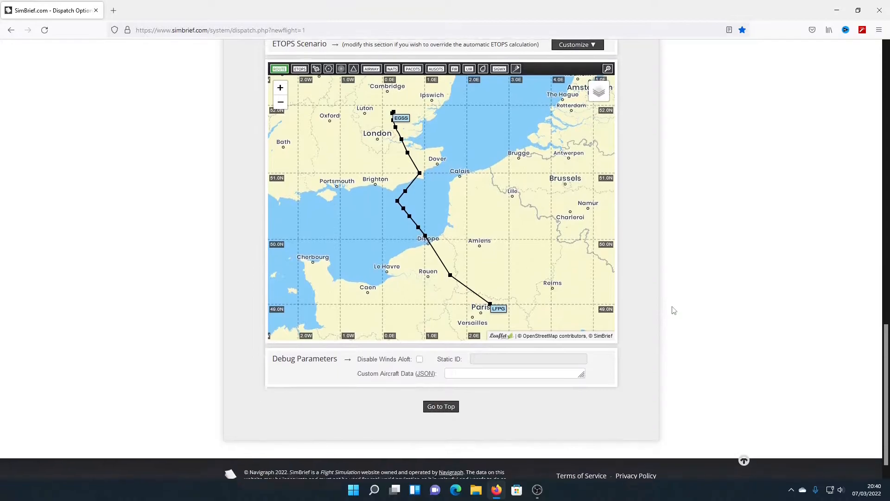
{"action": "scroll", "coordinate": [696, 297], "scroll_direction": "up", "scroll_amount": 4}
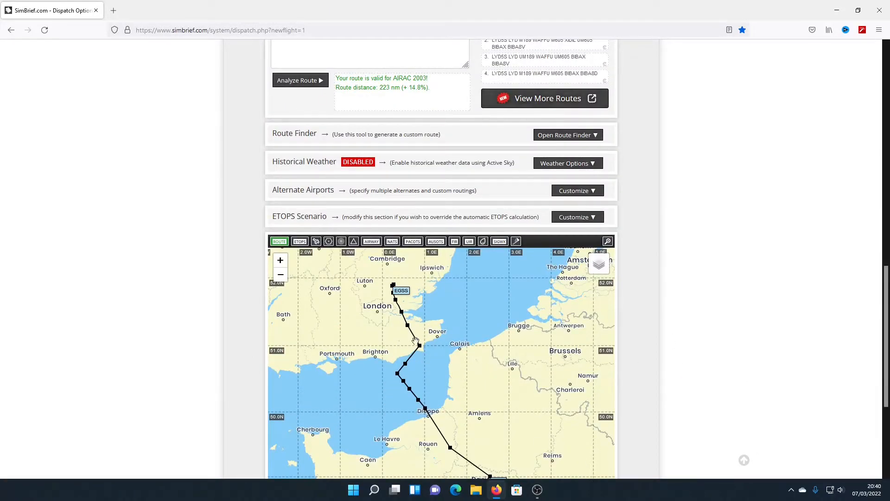
Generate the flight plan briefing from the current dispatch options
{"action": "scroll", "coordinate": [696, 359], "scroll_direction": "up", "scroll_amount": 6}
{"action": "scroll", "coordinate": [705, 345], "scroll_direction": "up", "scroll_amount": 8}
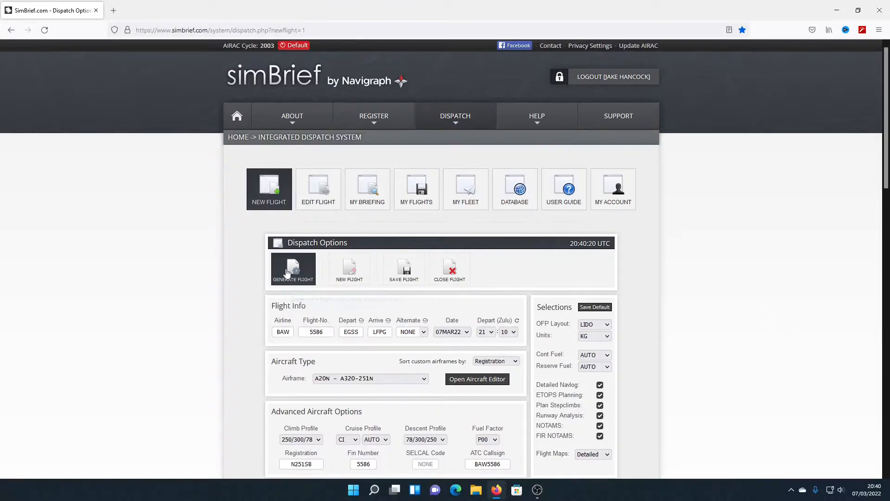
{"action": "left_click", "coordinate": [293, 275]}
{"action": "left_click", "coordinate": [428, 288]}
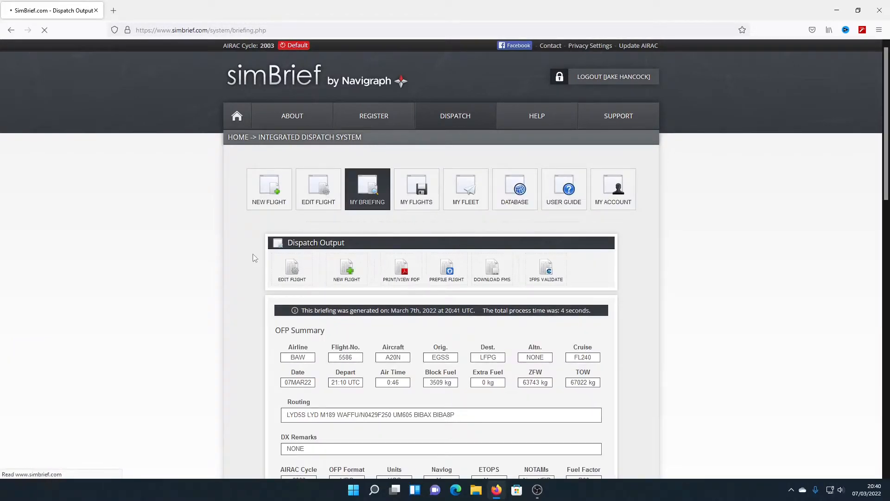
Review the airline, flight number and aircraft type in the OFP Summary of the generated briefing
{"action": "scroll", "coordinate": [280, 300], "scroll_direction": "down", "scroll_amount": 1}
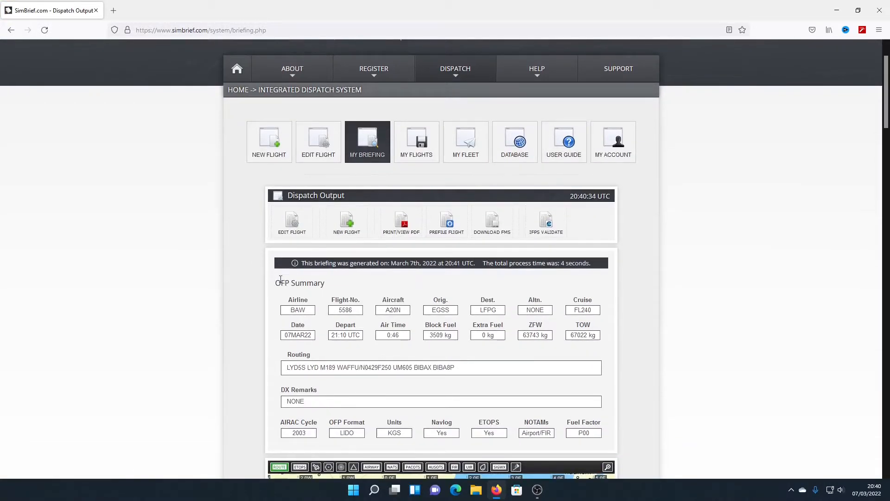
{"action": "scroll", "coordinate": [601, 310], "scroll_direction": "down", "scroll_amount": 1}
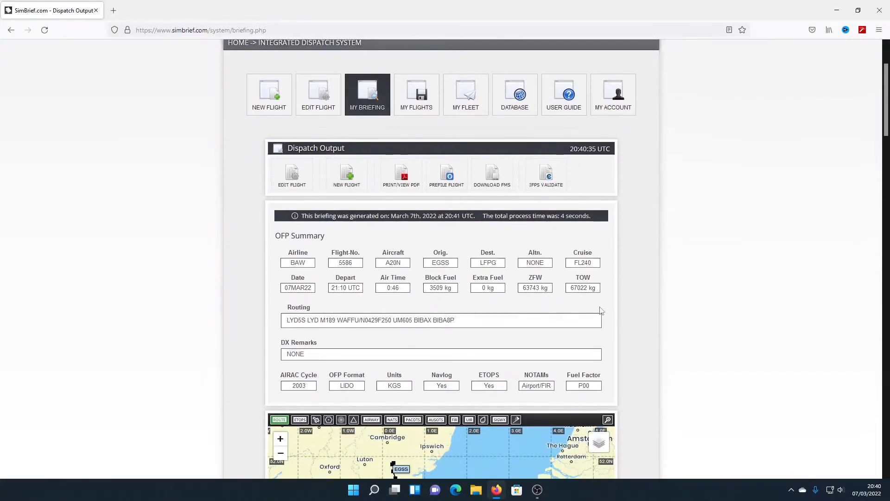
{"action": "scroll", "coordinate": [600, 310], "scroll_direction": "down", "scroll_amount": 1}
{"action": "left_click_drag", "start_coordinate": [307, 216], "coordinate": [288, 218]}
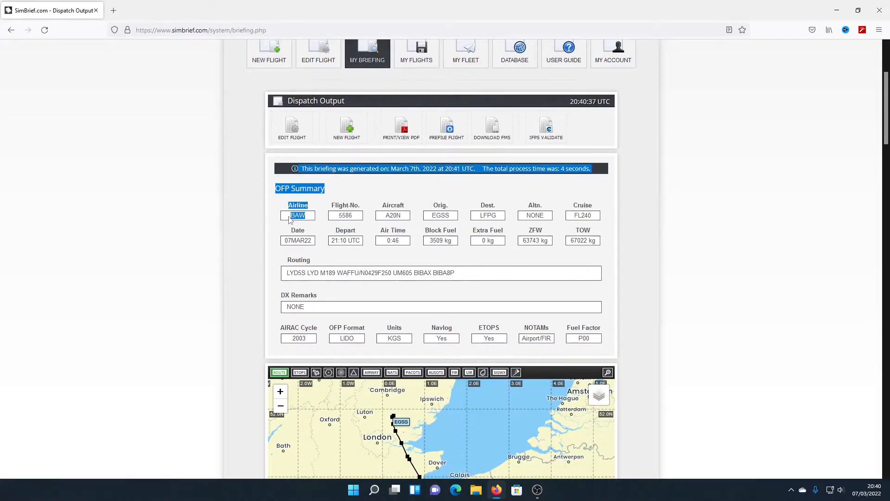
{"action": "left_click", "coordinate": [321, 215]}
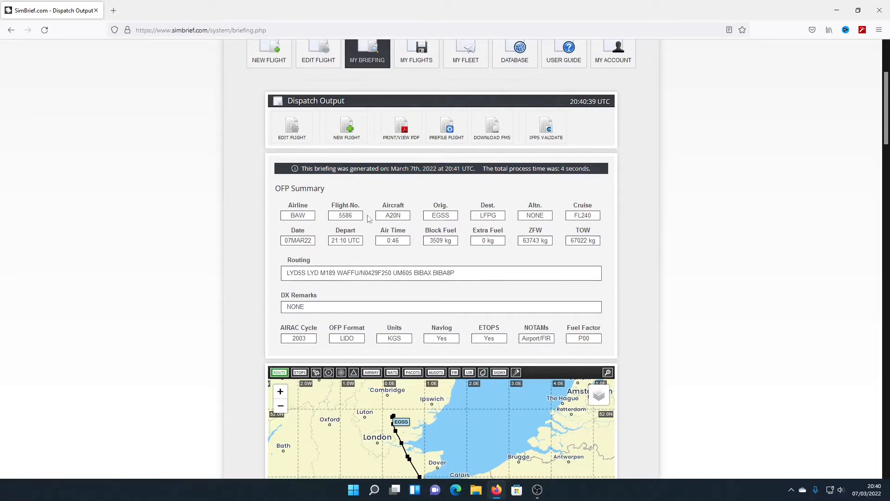
{"action": "double_click", "coordinate": [387, 216]}
{"action": "left_click", "coordinate": [402, 218]}
{"action": "double_click", "coordinate": [387, 216]}
{"action": "left_click", "coordinate": [407, 219]}
Check the origin and destination airport codes in the OFP Summary
{"action": "scroll", "coordinate": [445, 179], "scroll_direction": "down", "scroll_amount": 2}
{"action": "scroll", "coordinate": [445, 180], "scroll_direction": "up", "scroll_amount": 2}
{"action": "left_click_drag", "start_coordinate": [435, 207], "coordinate": [507, 222]}
{"action": "left_click", "coordinate": [465, 207]}
{"action": "left_click", "coordinate": [503, 212]}
{"action": "left_click_drag", "start_coordinate": [434, 214], "coordinate": [499, 219]}
{"action": "left_click", "coordinate": [501, 197]}
Search the web for "stanted icao code" in a separate browser tab and return to the briefing
{"action": "left_click", "coordinate": [113, 10]}
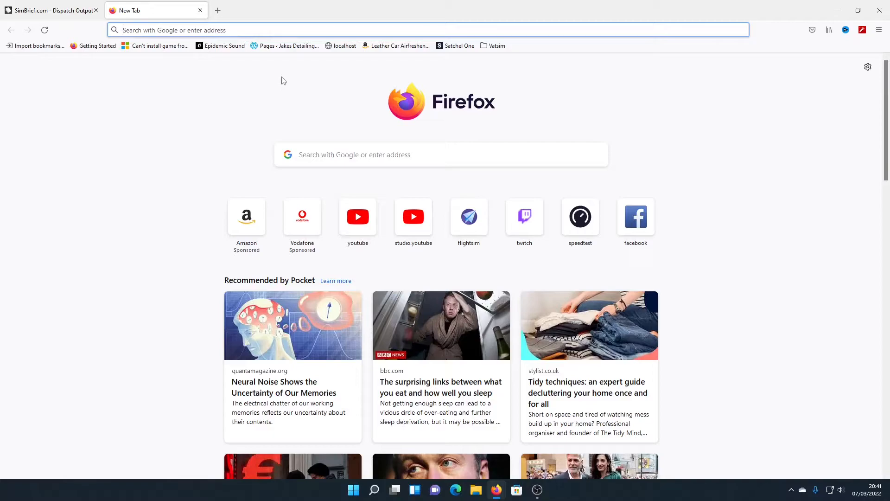
{"action": "type", "text": "sta"}
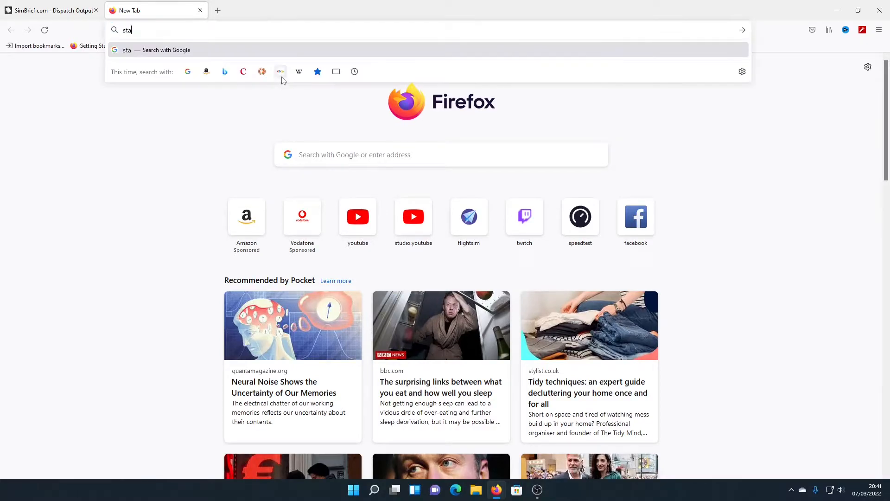
{"action": "type", "text": "nted icao cod"}
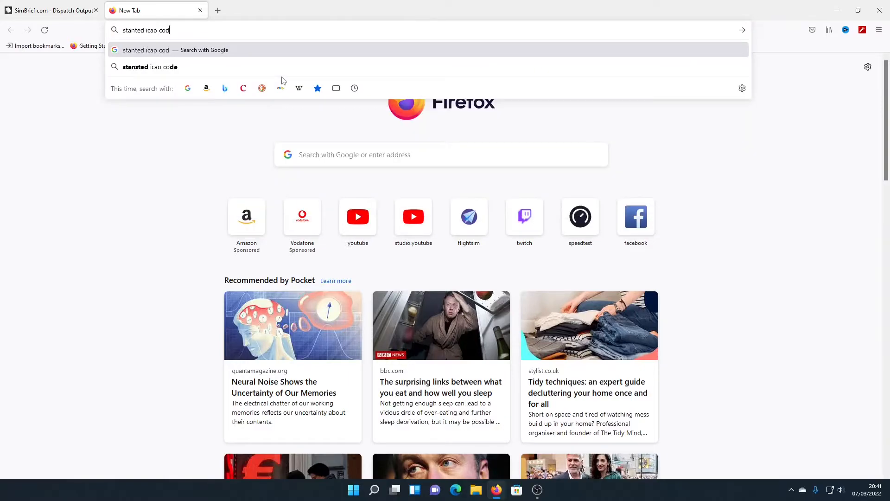
{"action": "type", "text": "e"}
{"action": "key", "text": "Return"}
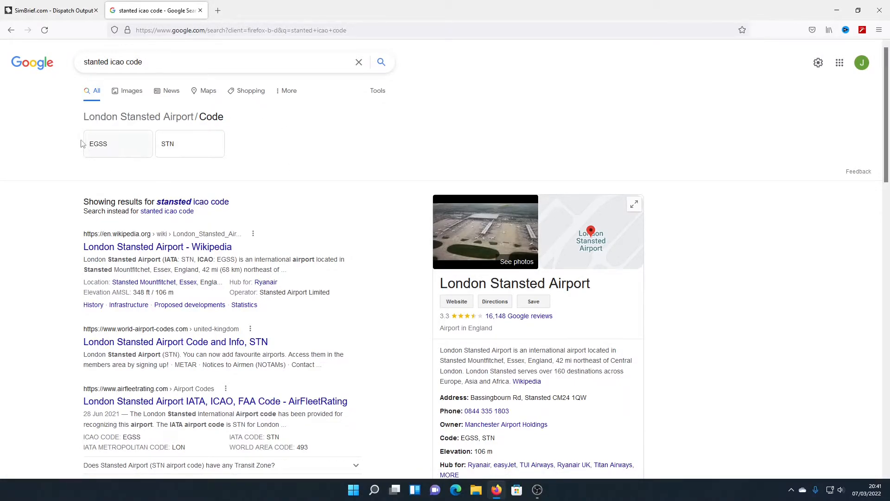
{"action": "left_click", "coordinate": [200, 10]}
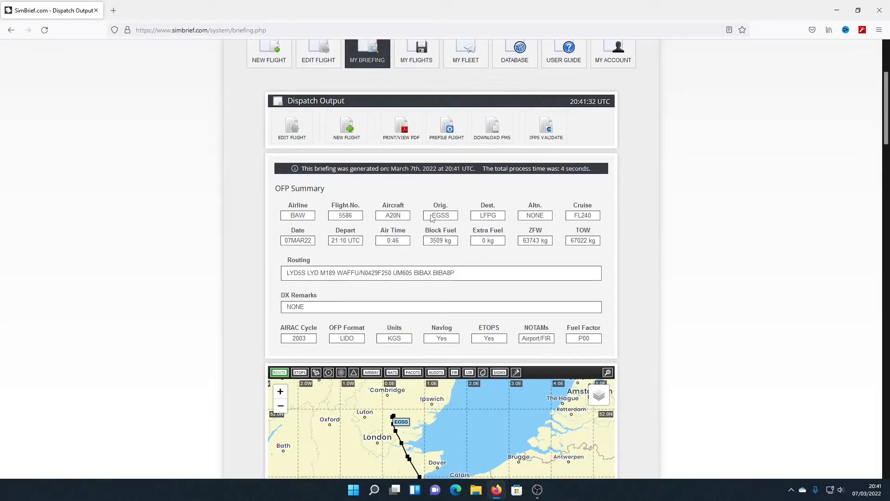
Check the origin, destination, alternate and cruise level in the OFP Summary of the briefing
{"action": "left_click_drag", "start_coordinate": [437, 216], "coordinate": [476, 218]}
{"action": "left_click", "coordinate": [510, 205]}
{"action": "scroll", "coordinate": [529, 169], "scroll_direction": "down", "scroll_amount": 2}
{"action": "scroll", "coordinate": [531, 204], "scroll_direction": "up", "scroll_amount": 2}
{"action": "left_click_drag", "start_coordinate": [546, 208], "coordinate": [551, 216]}
{"action": "left_click", "coordinate": [539, 185]}
{"action": "left_click_drag", "start_coordinate": [578, 205], "coordinate": [608, 224]}
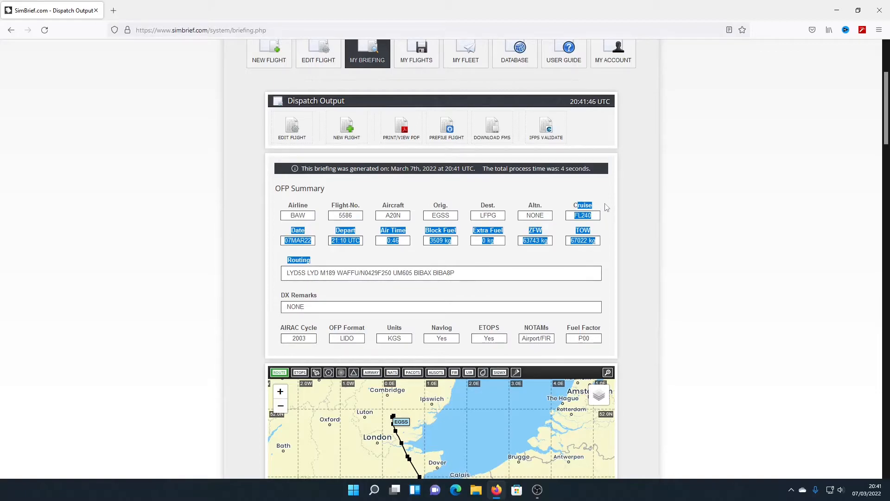
{"action": "left_click", "coordinate": [607, 207]}
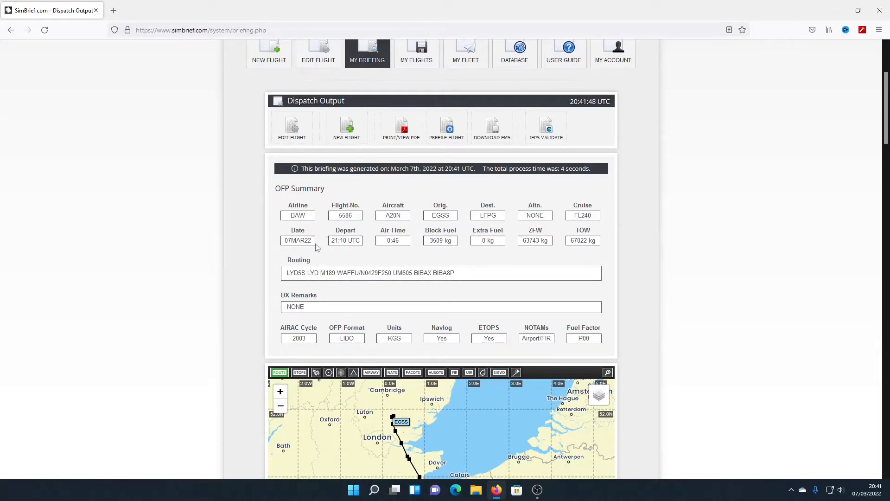
Check the flight date in the OFP Summary
{"action": "scroll", "coordinate": [313, 223], "scroll_direction": "down", "scroll_amount": 1}
{"action": "left_click_drag", "start_coordinate": [286, 193], "coordinate": [313, 195]}
{"action": "left_click", "coordinate": [321, 187]}
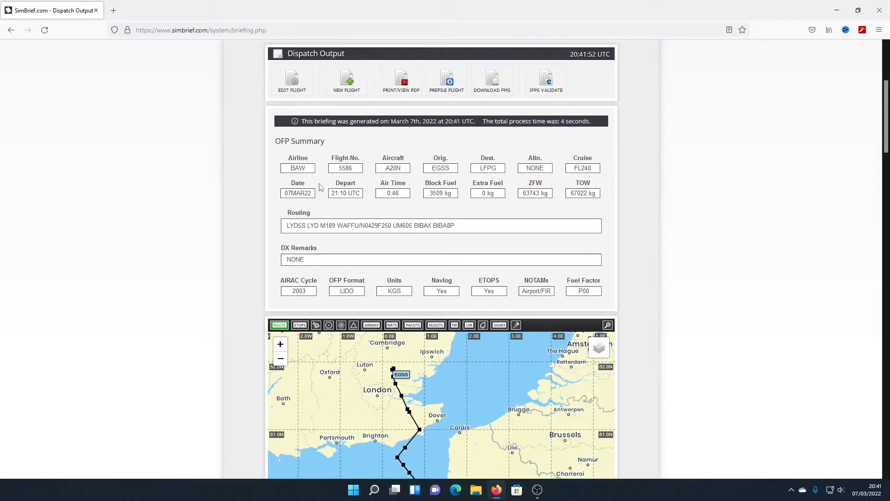
{"action": "left_click_drag", "start_coordinate": [287, 193], "coordinate": [318, 197]}
{"action": "left_click", "coordinate": [425, 206]}
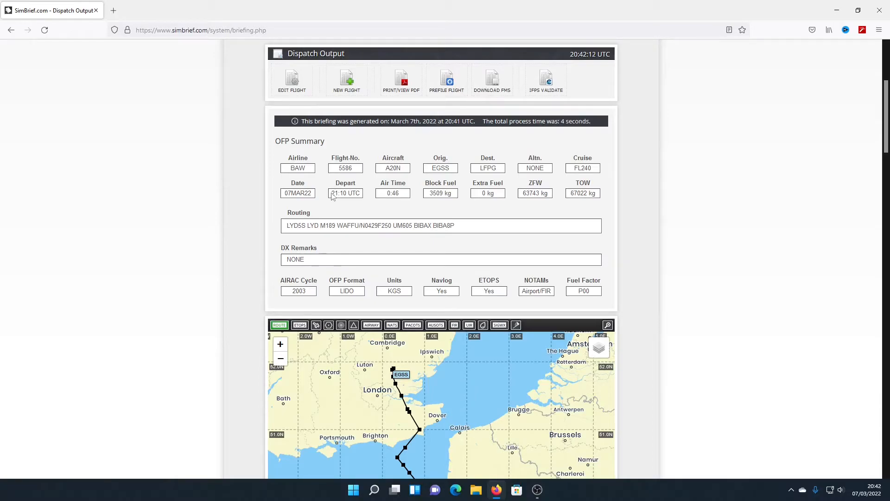
Review the departure time, air time, extra fuel and zero fuel weight in the OFP Summary
{"action": "left_click_drag", "start_coordinate": [332, 196], "coordinate": [364, 202]}
{"action": "left_click", "coordinate": [369, 204]}
{"action": "left_click_drag", "start_coordinate": [389, 191], "coordinate": [403, 196]}
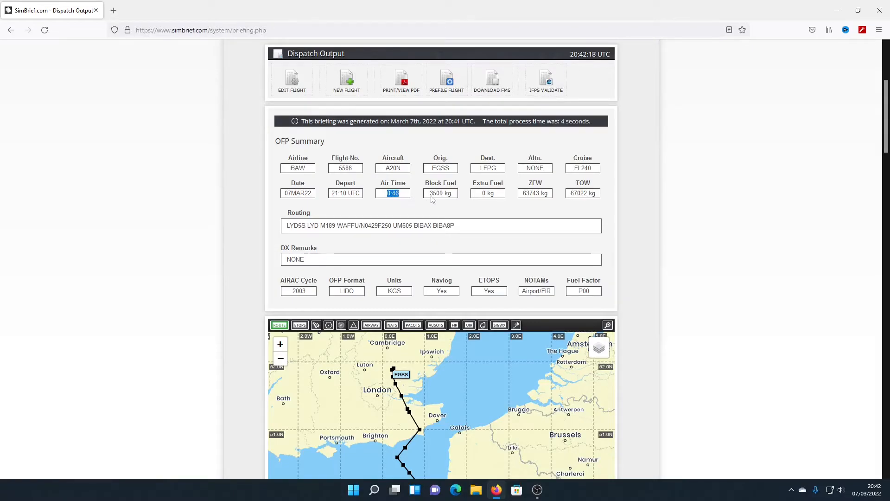
{"action": "left_click", "coordinate": [413, 206]}
{"action": "left_click_drag", "start_coordinate": [483, 194], "coordinate": [505, 193]}
{"action": "left_click", "coordinate": [493, 213]}
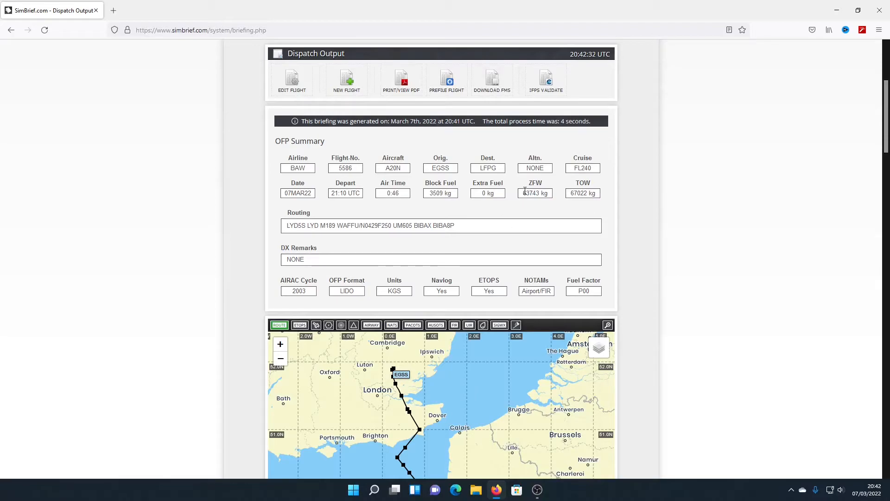
{"action": "left_click_drag", "start_coordinate": [523, 192], "coordinate": [551, 195]}
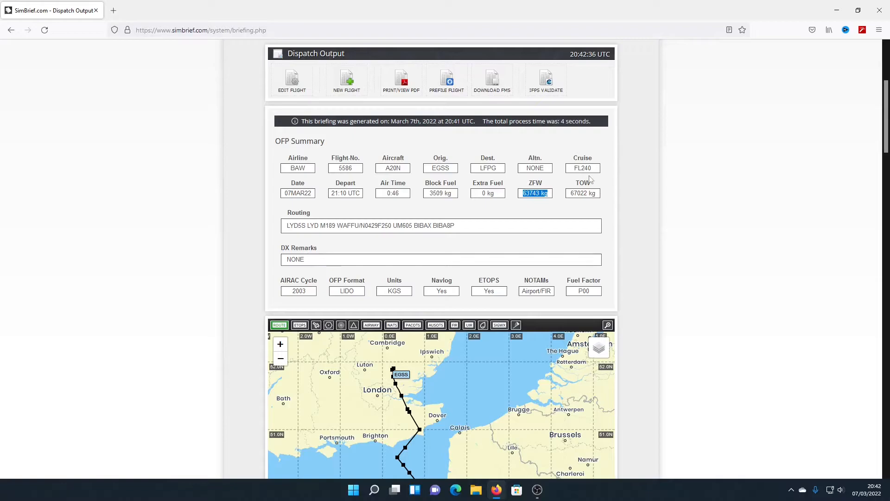
{"action": "left_click", "coordinate": [537, 208]}
{"action": "scroll", "coordinate": [441, 211], "scroll_direction": "down", "scroll_amount": 1}
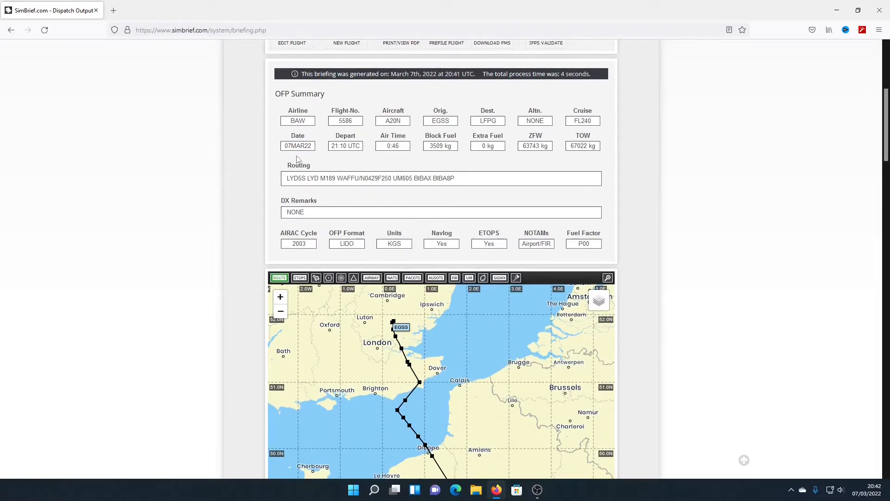
Examine the Routing field piece by piece, from the departure procedure through the waypoints and airways to the arrival procedure
{"action": "mouse_move", "coordinate": [289, 178]}
{"action": "left_mouse_down"}
{"action": "mouse_move", "coordinate": [306, 181]}
{"action": "mouse_move", "coordinate": [287, 180]}
{"action": "left_mouse_up"}
{"action": "left_click", "coordinate": [288, 181]}
{"action": "left_click_drag", "start_coordinate": [433, 179], "coordinate": [453, 179]}
{"action": "left_click", "coordinate": [290, 177]}
{"action": "left_click_drag", "start_coordinate": [307, 178], "coordinate": [291, 176]}
{"action": "left_click_drag", "start_coordinate": [320, 179], "coordinate": [314, 179]}
{"action": "left_click", "coordinate": [325, 179]}
{"action": "left_click_drag", "start_coordinate": [320, 178], "coordinate": [336, 180]}
{"action": "left_click", "coordinate": [319, 175]}
{"action": "left_click_drag", "start_coordinate": [322, 180], "coordinate": [332, 180]}
{"action": "left_click_drag", "start_coordinate": [393, 178], "coordinate": [412, 177]}
{"action": "left_click_drag", "start_coordinate": [415, 178], "coordinate": [454, 177]}
{"action": "left_click", "coordinate": [445, 190]}
Compare the routing with the route plotted on the map between EGSS and LFPG
{"action": "scroll", "coordinate": [663, 245], "scroll_direction": "down", "scroll_amount": 3}
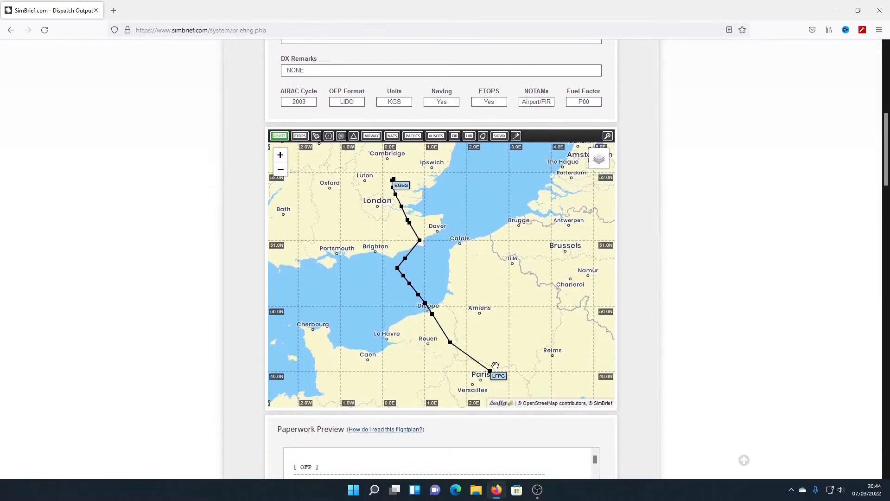
{"action": "scroll", "coordinate": [674, 300], "scroll_direction": "up", "scroll_amount": 2}
{"action": "scroll", "coordinate": [726, 181], "scroll_direction": "down", "scroll_amount": 6}
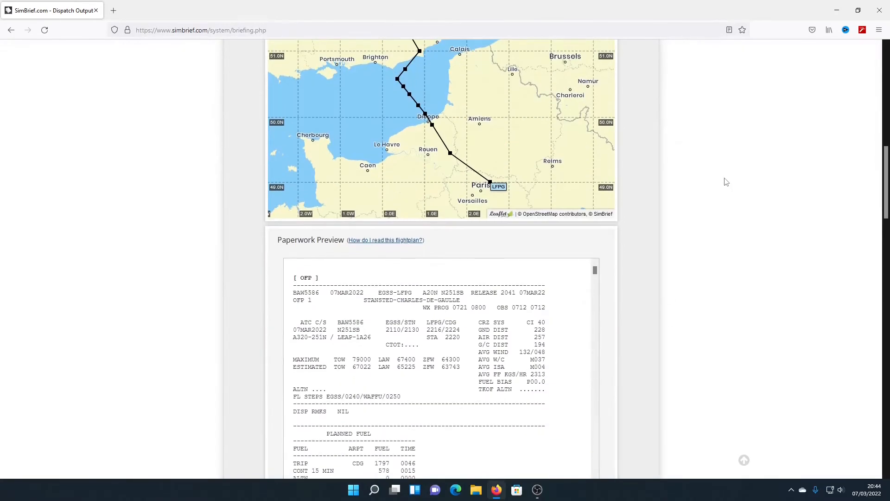
{"action": "scroll", "coordinate": [739, 195], "scroll_direction": "up", "scroll_amount": 7}
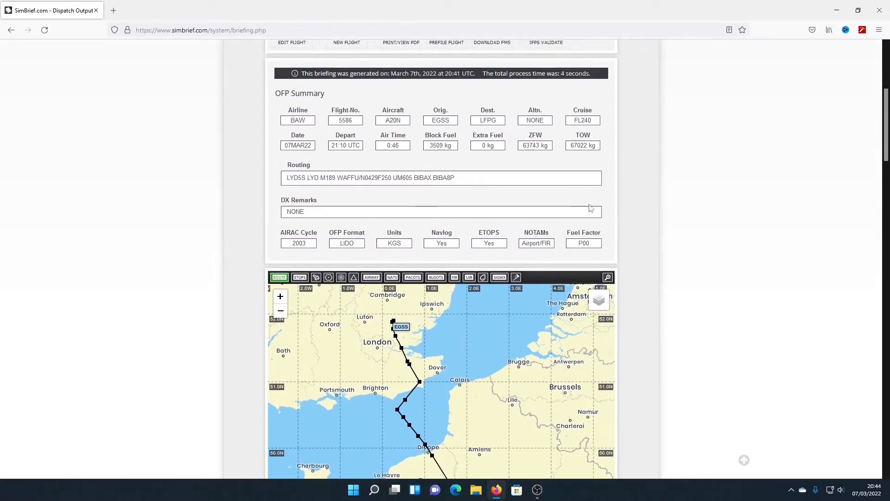
Skim the flight plan in the Paperwork Preview and return to its beginning
{"action": "scroll", "coordinate": [736, 190], "scroll_direction": "down", "scroll_amount": 6}
{"action": "scroll", "coordinate": [674, 298], "scroll_direction": "down", "scroll_amount": 2}
{"action": "scroll", "coordinate": [260, 204], "scroll_direction": "down", "scroll_amount": 1}
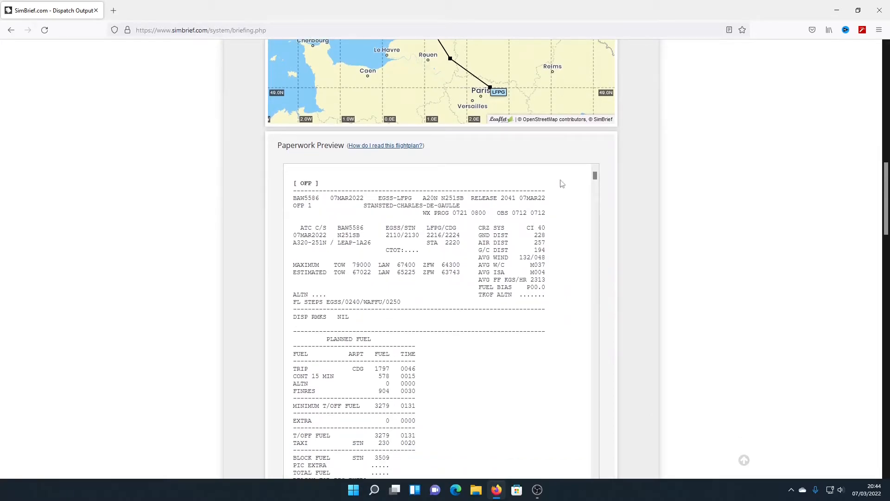
{"action": "scroll", "coordinate": [575, 218], "scroll_direction": "down", "scroll_amount": 5}
{"action": "scroll", "coordinate": [537, 215], "scroll_direction": "up", "scroll_amount": 5}
{"action": "scroll", "coordinate": [691, 183], "scroll_direction": "down", "scroll_amount": 1}
{"action": "scroll", "coordinate": [434, 304], "scroll_direction": "down", "scroll_amount": 4}
{"action": "scroll", "coordinate": [434, 304], "scroll_direction": "down", "scroll_amount": 10}
{"action": "left_click_drag", "start_coordinate": [595, 151], "coordinate": [586, 113]}
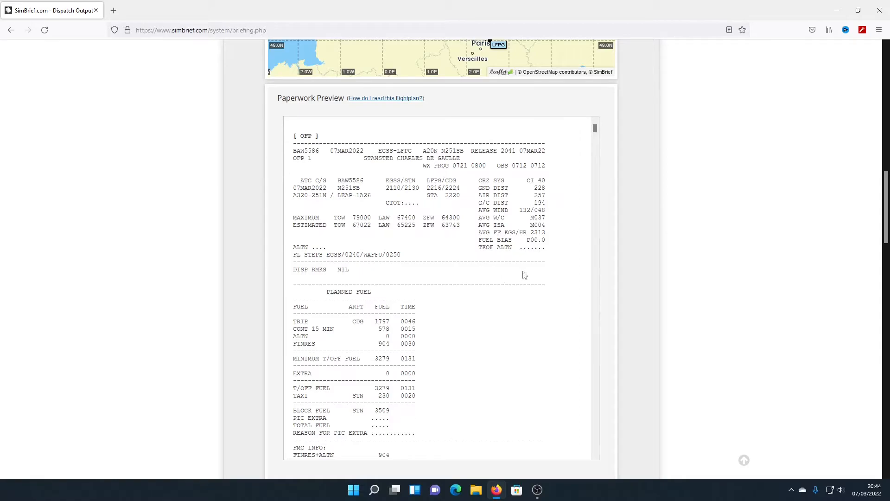
Open the guide on reading the flight plan, examine the header of its Interactive OFP Sample, and close the guide
{"action": "left_click", "coordinate": [365, 98]}
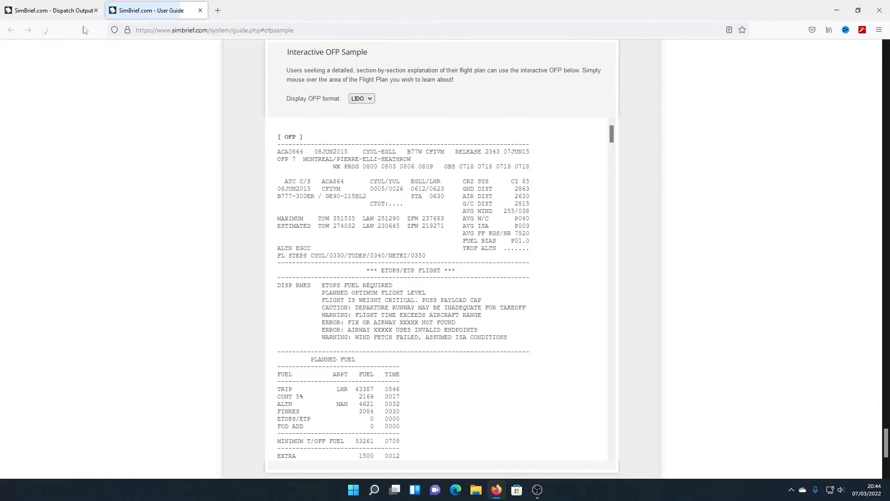
{"action": "scroll", "coordinate": [250, 148], "scroll_direction": "up", "scroll_amount": 1}
{"action": "mouse_move", "coordinate": [306, 202]}
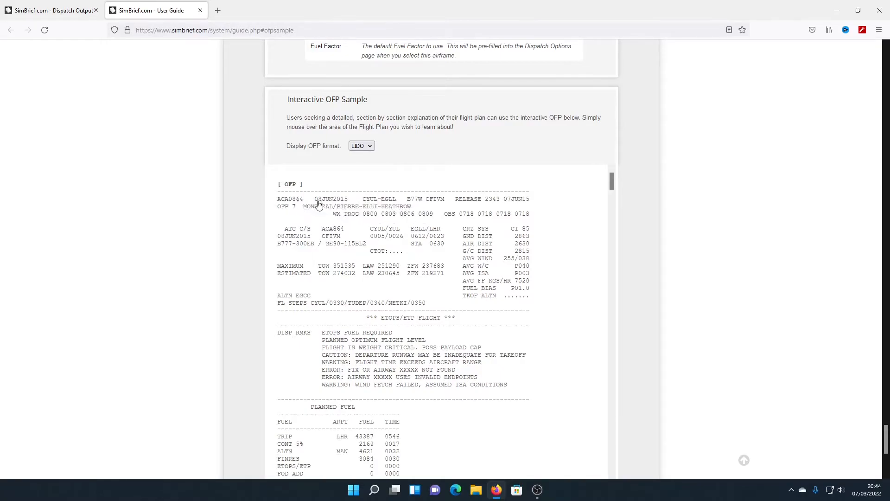
{"action": "mouse_move", "coordinate": [375, 202]}
{"action": "scroll", "coordinate": [401, 129], "scroll_direction": "up", "scroll_amount": 1}
{"action": "left_click", "coordinate": [200, 10]}
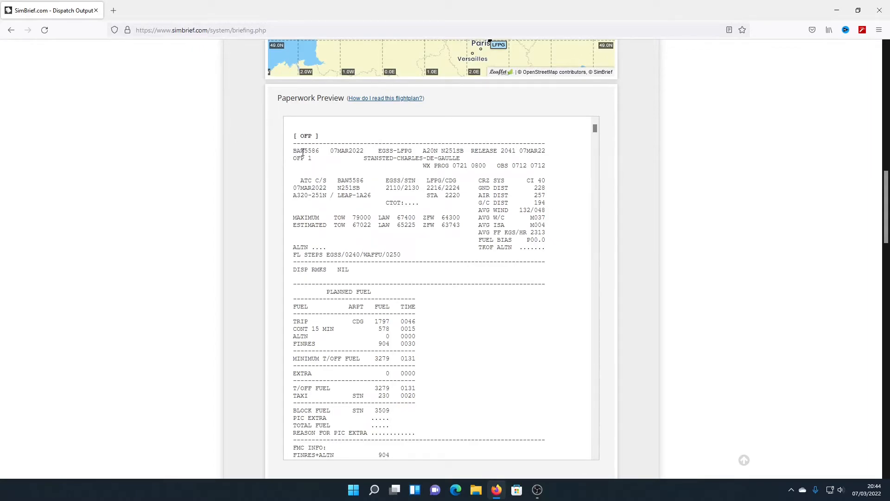
Check the flight's callsign and cost index in the OFP header of the Paperwork Preview
{"action": "left_click_drag", "start_coordinate": [294, 151], "coordinate": [321, 151]}
{"action": "left_click", "coordinate": [544, 179]}
{"action": "left_click_drag", "start_coordinate": [527, 180], "coordinate": [548, 185]}
{"action": "double_click", "coordinate": [541, 180]}
{"action": "left_click", "coordinate": [559, 188]}
Read the planned fuel table and the ROUTING line in the Paperwork Preview
{"action": "scroll", "coordinate": [338, 277], "scroll_direction": "down", "scroll_amount": 2}
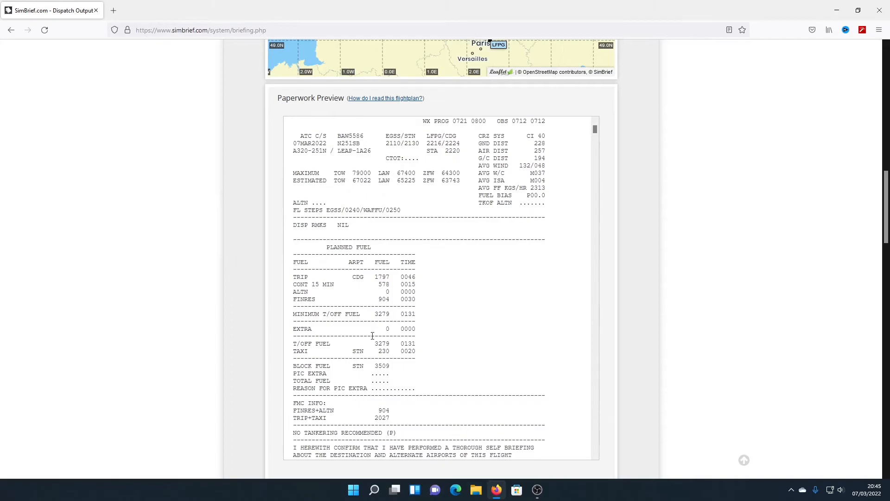
{"action": "scroll", "coordinate": [357, 309], "scroll_direction": "down", "scroll_amount": 6}
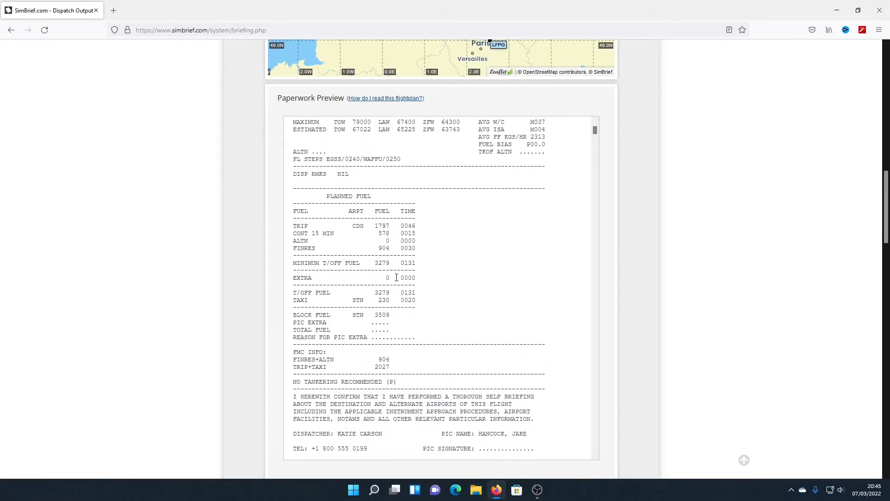
{"action": "scroll", "coordinate": [431, 284], "scroll_direction": "down", "scroll_amount": 6}
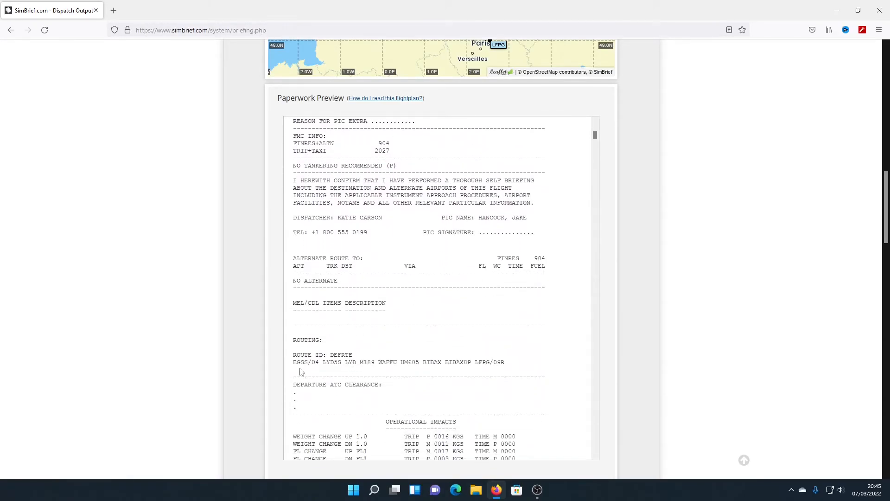
{"action": "left_click_drag", "start_coordinate": [297, 363], "coordinate": [495, 375]}
{"action": "left_click", "coordinate": [502, 329]}
Return to the route map and inspect the end of the route near Paris
{"action": "scroll", "coordinate": [451, 284], "scroll_direction": "up", "scroll_amount": 14}
{"action": "scroll", "coordinate": [521, 196], "scroll_direction": "up", "scroll_amount": 4}
{"action": "scroll", "coordinate": [504, 230], "scroll_direction": "up", "scroll_amount": 2}
{"action": "scroll", "coordinate": [477, 189], "scroll_direction": "down", "scroll_amount": 2}
{"action": "left_click_drag", "start_coordinate": [490, 186], "coordinate": [533, 253]}
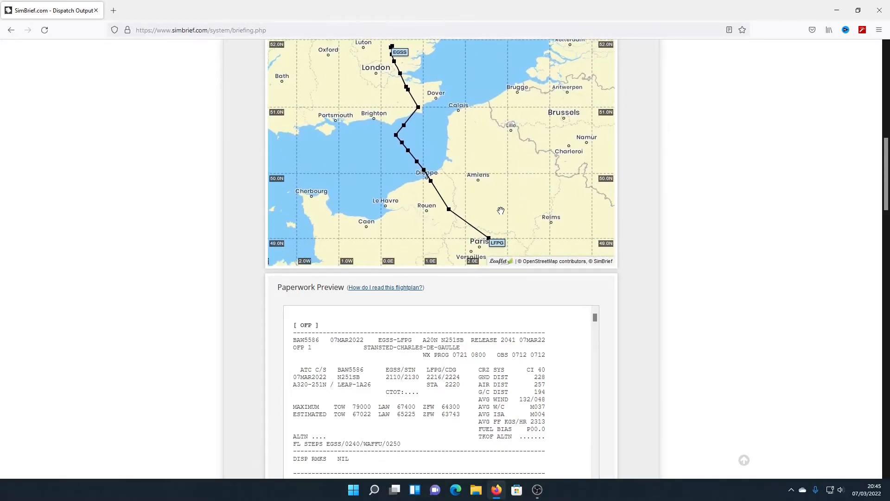
Open the VATSIM prefile form for this flight from the networks at the end of the briefing
{"action": "scroll", "coordinate": [695, 278], "scroll_direction": "down", "scroll_amount": 10}
{"action": "scroll", "coordinate": [628, 243], "scroll_direction": "down", "scroll_amount": 10}
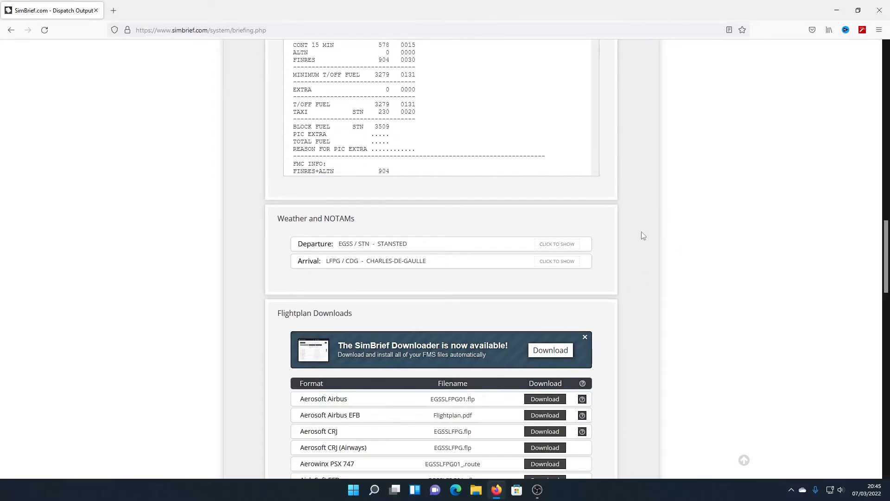
{"action": "scroll", "coordinate": [649, 227], "scroll_direction": "down", "scroll_amount": 12}
{"action": "scroll", "coordinate": [703, 163], "scroll_direction": "down", "scroll_amount": 20}
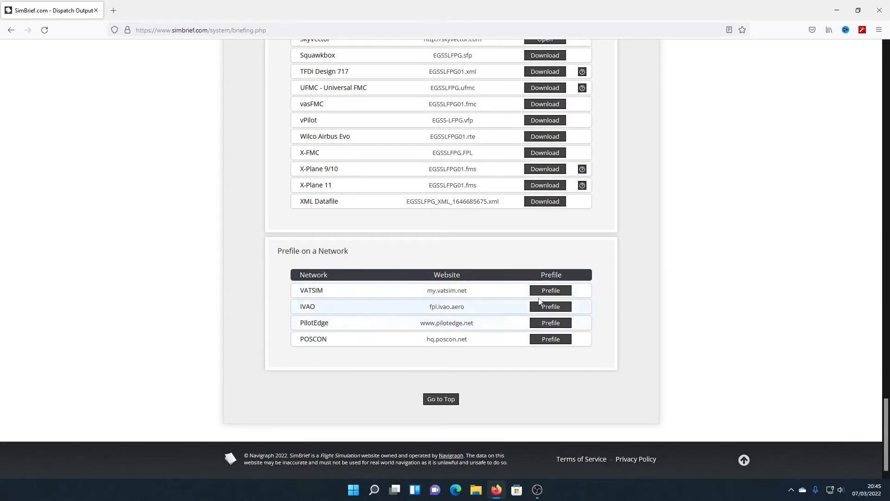
{"action": "left_click", "coordinate": [548, 292]}
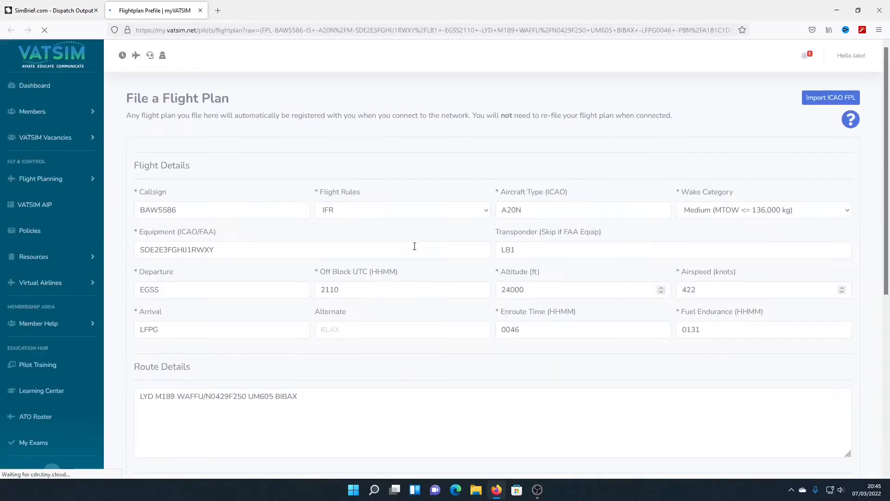
Select IFR as the flight rules in the VATSIM flight plan
{"action": "scroll", "coordinate": [391, 164], "scroll_direction": "down", "scroll_amount": 1}
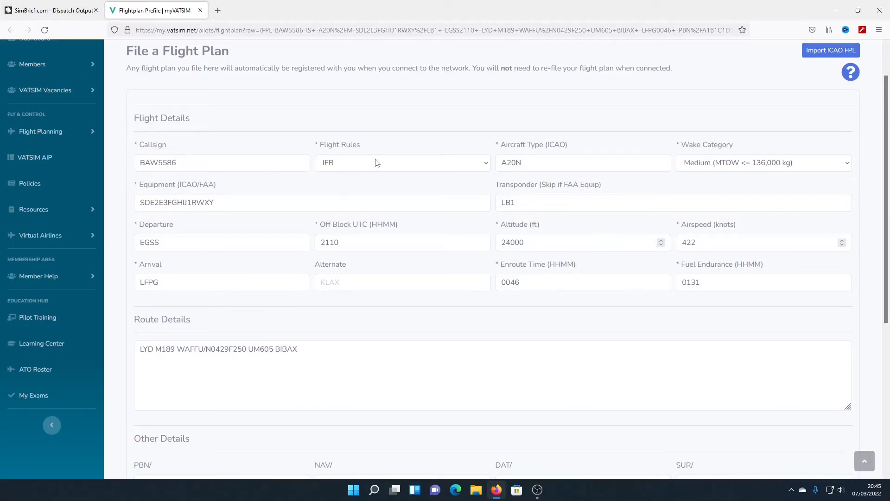
{"action": "left_click", "coordinate": [484, 166]}
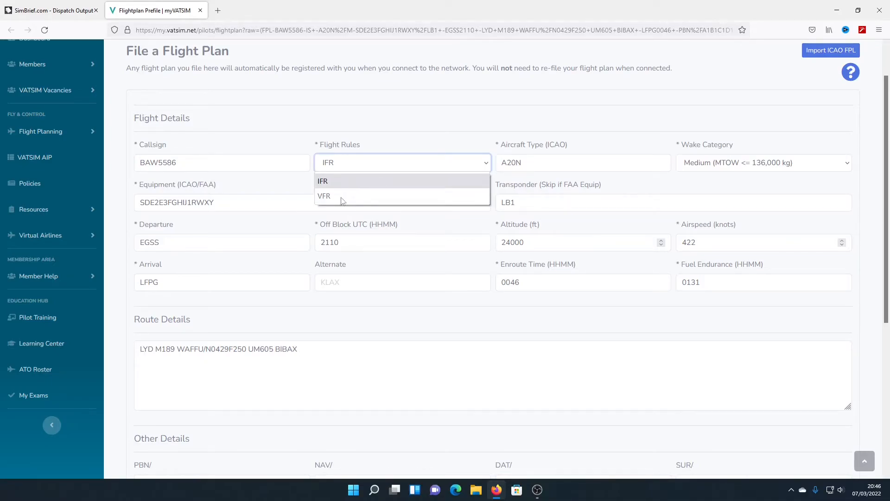
{"action": "left_click", "coordinate": [358, 180]}
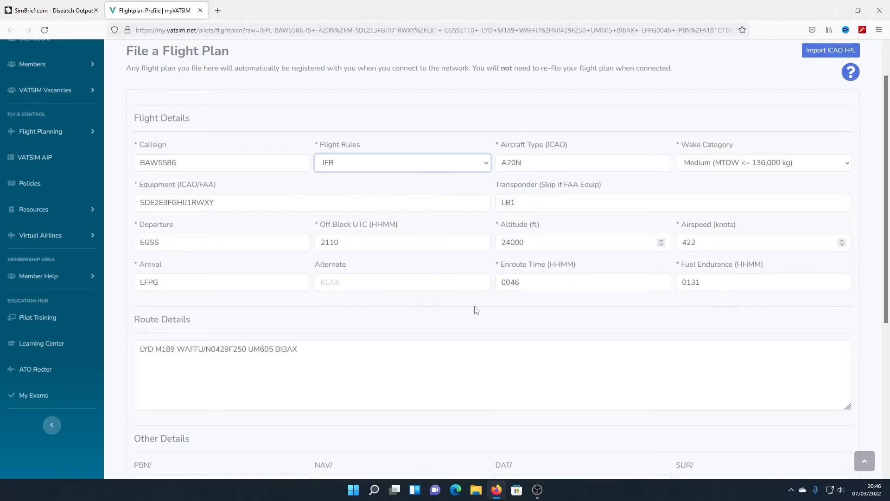
Check the routing in the SimBrief briefing and insert LYD8S before LYD in the VATSIM Route Details
{"action": "scroll", "coordinate": [599, 287], "scroll_direction": "down", "scroll_amount": 5}
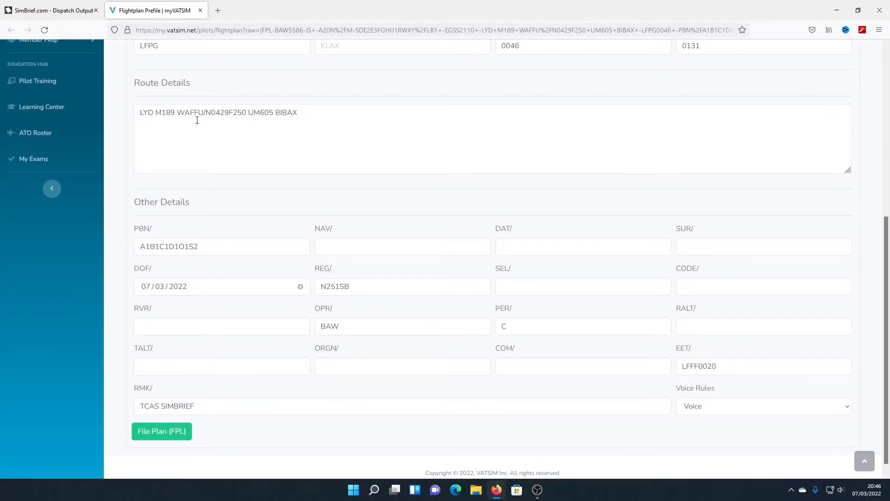
{"action": "left_click", "coordinate": [142, 114]}
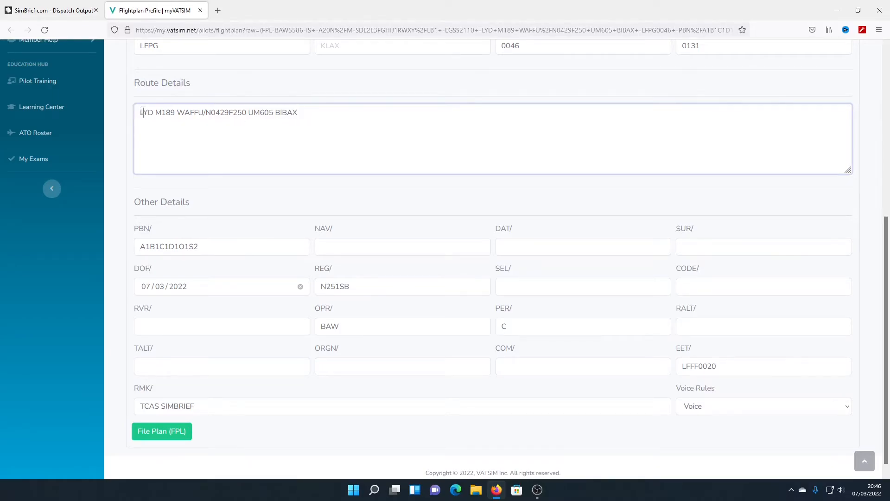
{"action": "left_click", "coordinate": [297, 113]}
{"action": "left_click", "coordinate": [51, 11]}
{"action": "scroll", "coordinate": [668, 210], "scroll_direction": "up", "scroll_amount": 12}
{"action": "scroll", "coordinate": [682, 218], "scroll_direction": "up", "scroll_amount": 15}
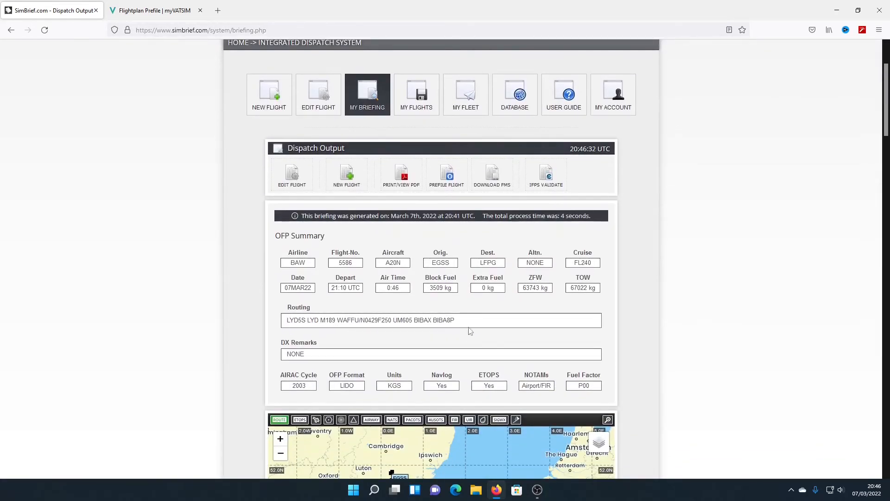
{"action": "left_click", "coordinate": [153, 10]}
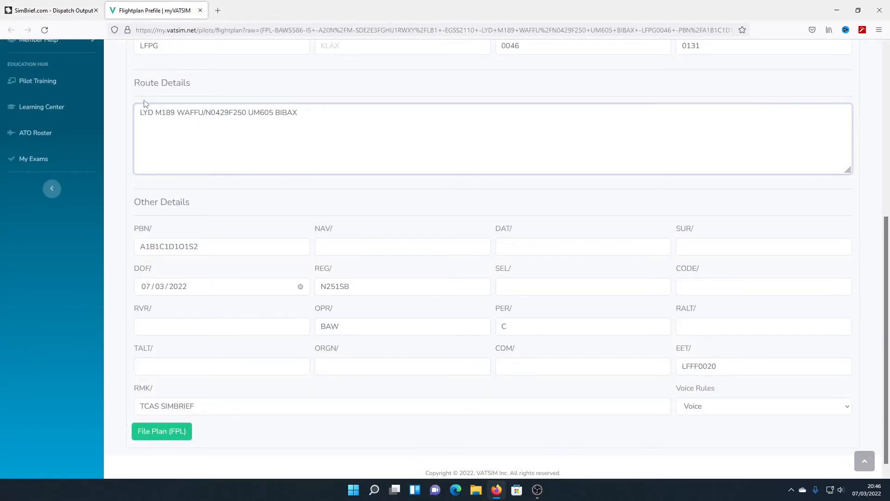
{"action": "type", "text": "LYD8S"}
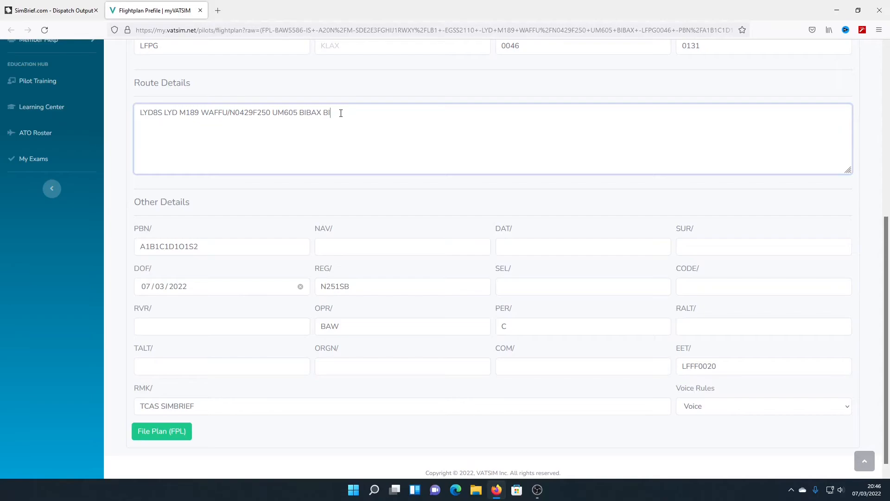
Recheck the arrival procedure in the SimBrief routing and complete BIBA8P at the end of the VATSIM Route Details
{"action": "left_click", "coordinate": [92, 5]}
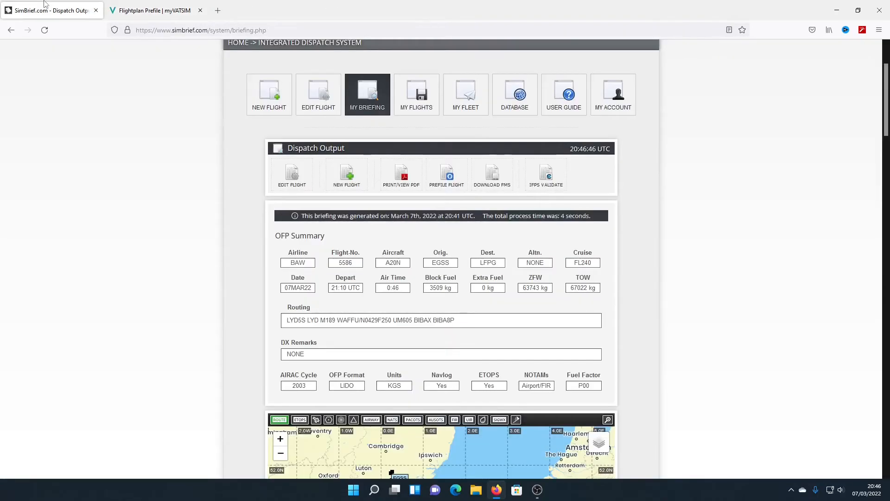
{"action": "left_click", "coordinate": [153, 10]}
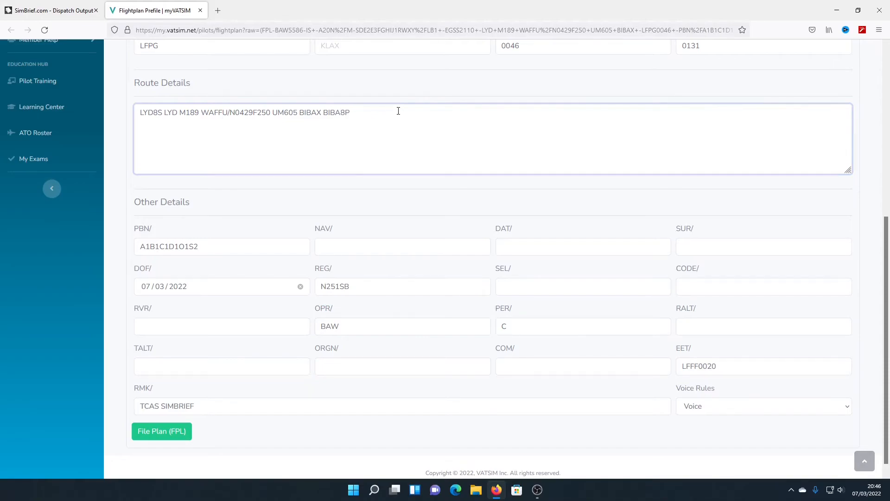
{"action": "left_click", "coordinate": [396, 199]}
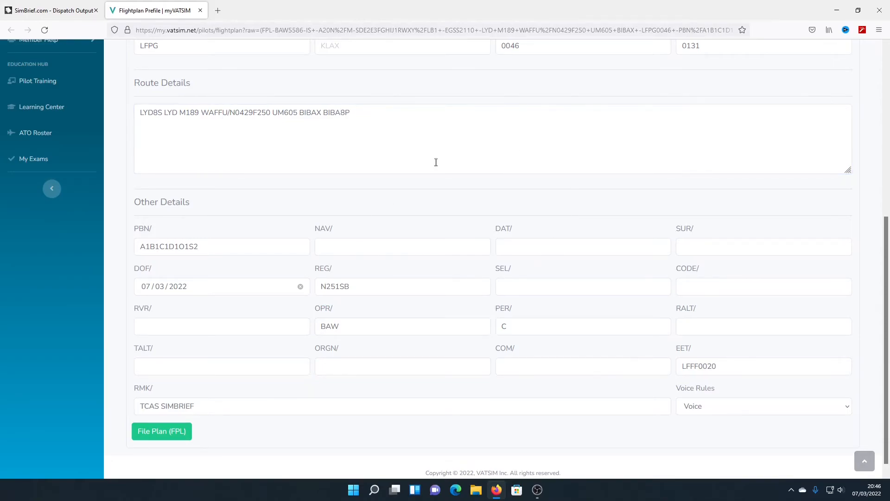
Keep Voice selected as the voice rules and submit the VATSIM flight plan for filing
{"action": "left_click", "coordinate": [704, 404]}
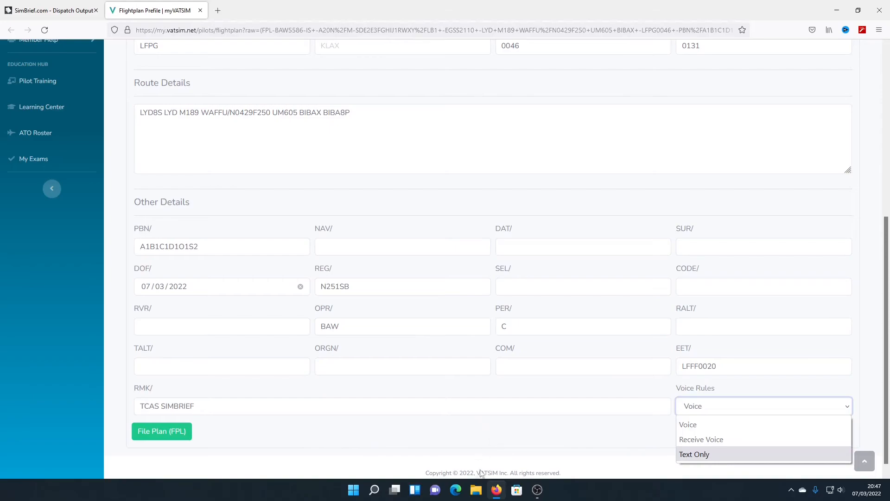
{"action": "left_click", "coordinate": [562, 439]}
{"action": "left_click", "coordinate": [724, 412]}
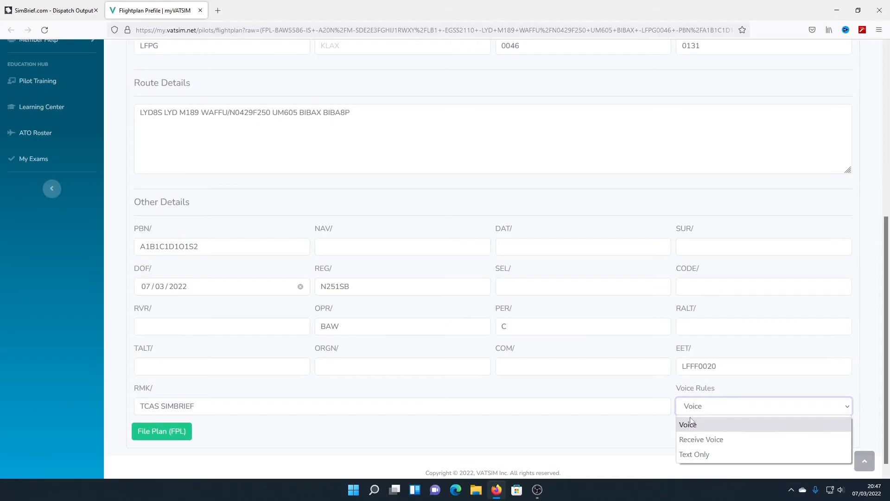
{"action": "left_click", "coordinate": [705, 423]}
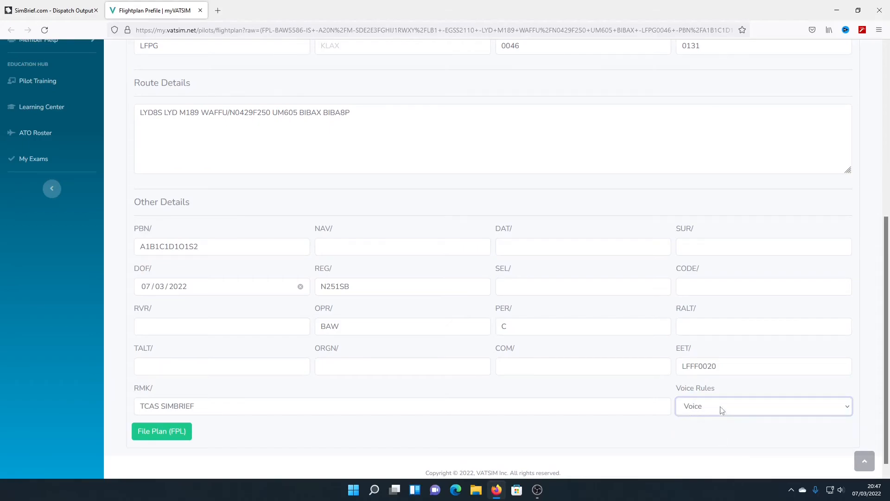
{"action": "left_click", "coordinate": [708, 409]}
{"action": "left_click", "coordinate": [706, 425]}
{"action": "left_click", "coordinate": [714, 429]}
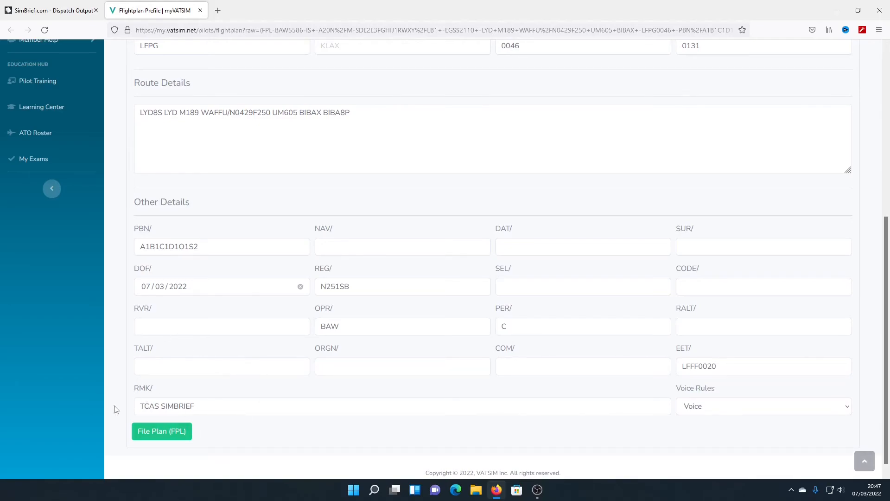
{"action": "scroll", "coordinate": [371, 246], "scroll_direction": "down", "scroll_amount": 1}
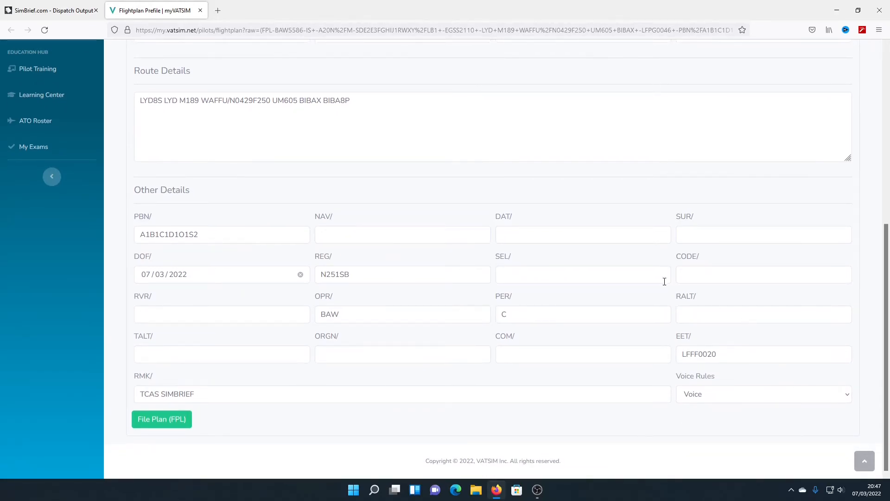
{"action": "left_click", "coordinate": [147, 427]}
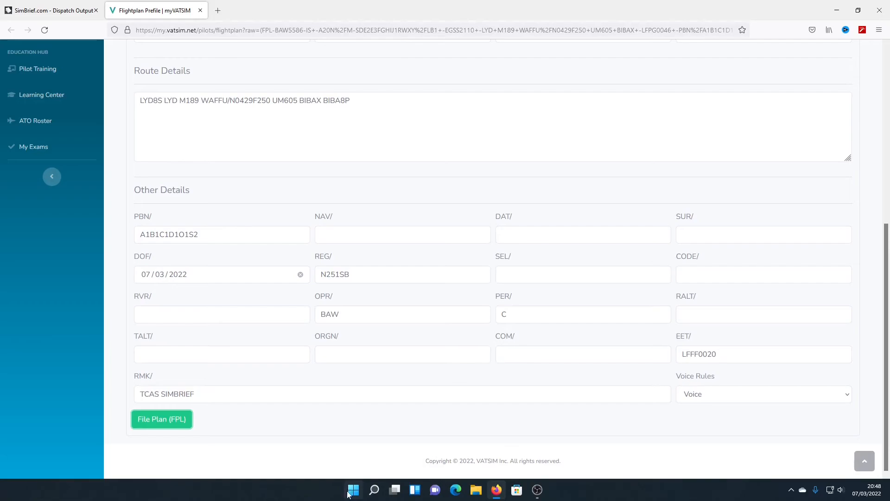
Search Windows for vPilot, launch it and decline the offered update to version 3.2.1
{"action": "left_click", "coordinate": [374, 489]}
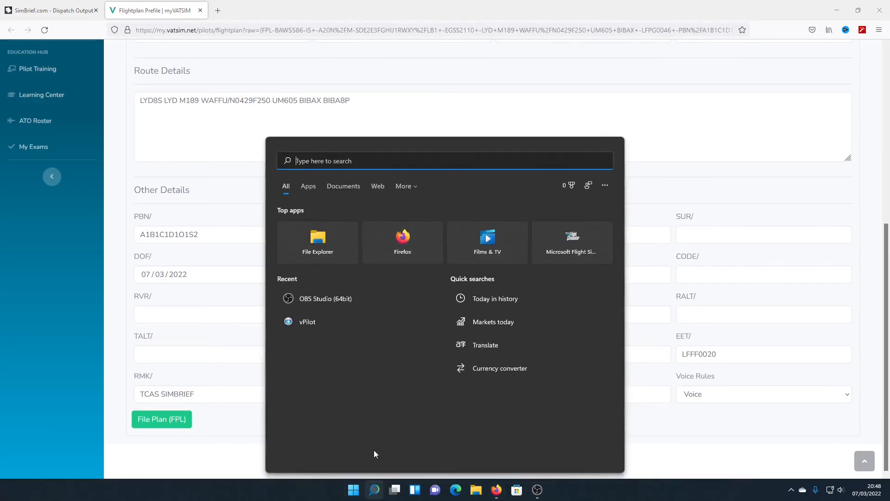
{"action": "type", "text": "vpl"}
{"action": "key", "text": "BackSpace"}
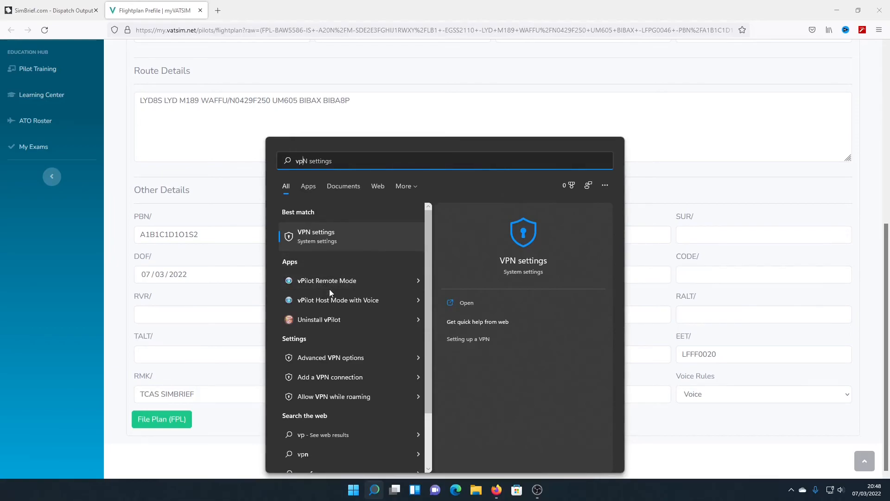
{"action": "type", "text": "il"}
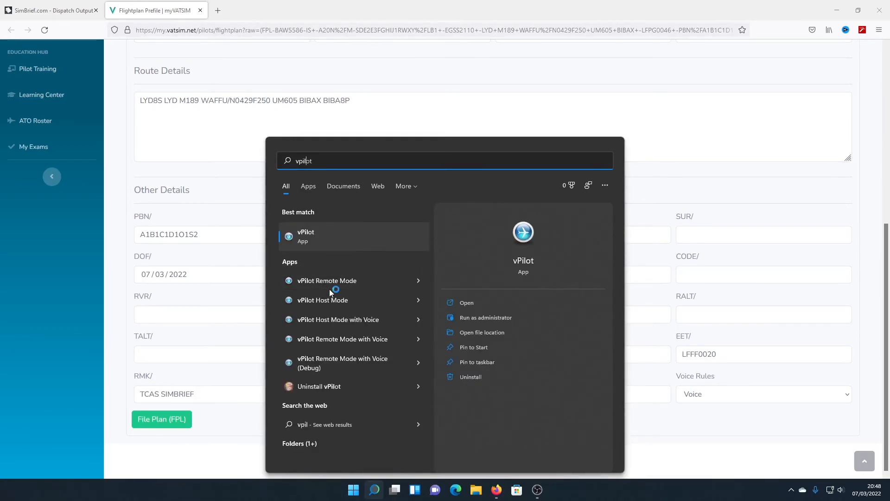
{"action": "key", "text": "Return"}
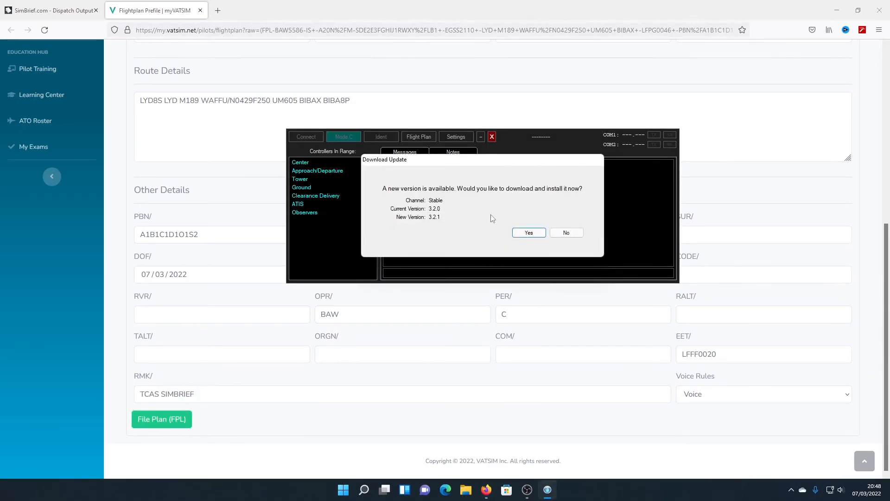
{"action": "left_click", "coordinate": [566, 232]}
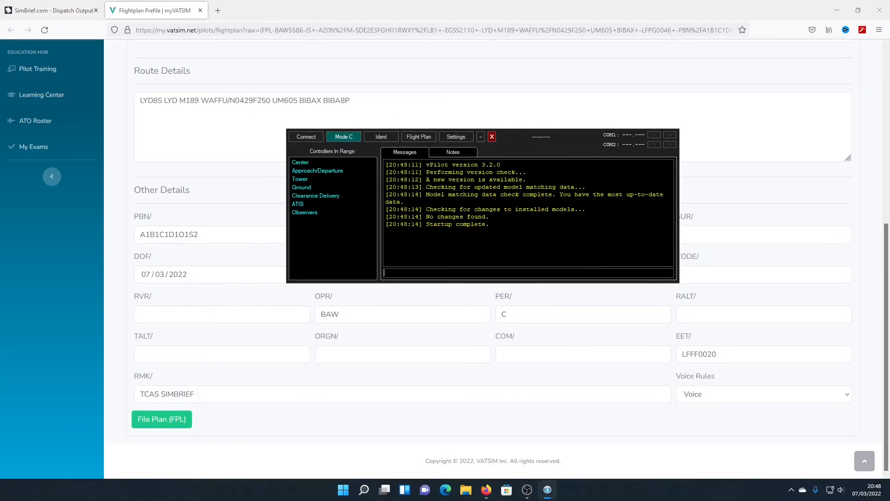
Try to connect to the network in vPilot with callsign BAW5586 and aircraft type code A320
{"action": "left_click", "coordinate": [315, 138]}
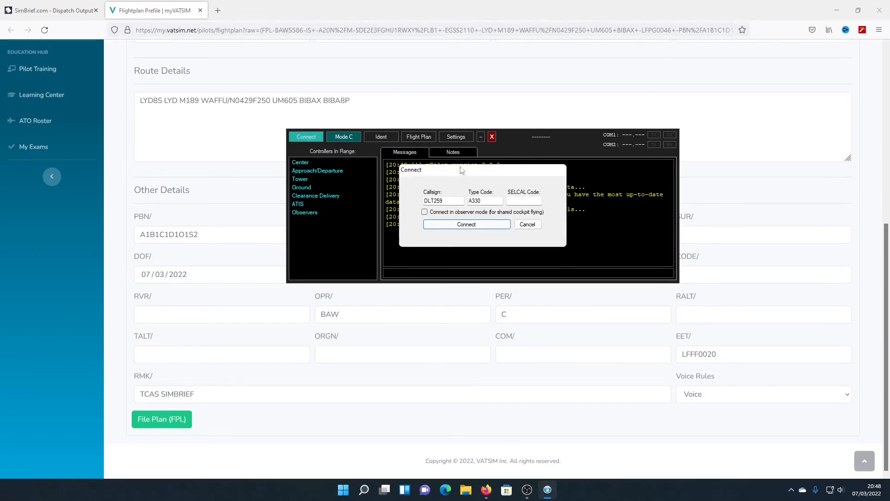
{"action": "double_click", "coordinate": [449, 200]}
{"action": "type", "text": "BAW5586"}
{"action": "left_click_drag", "start_coordinate": [497, 202], "coordinate": [473, 201]}
{"action": "type", "text": "3"}
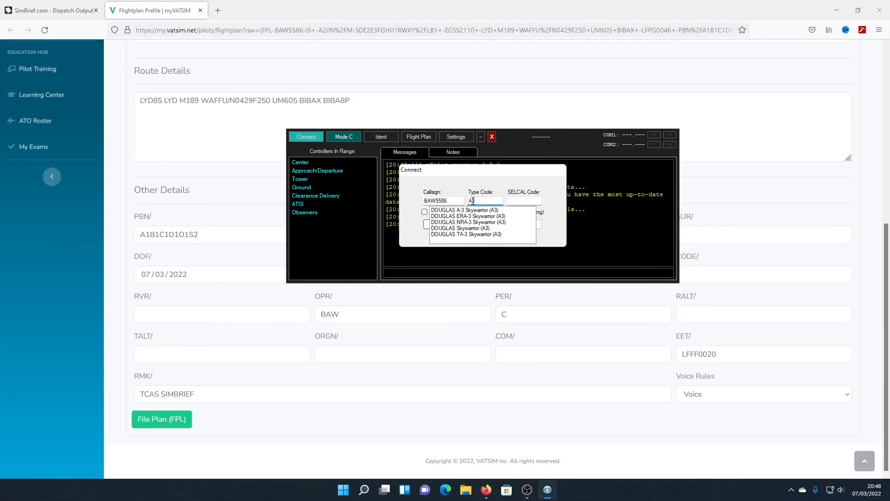
{"action": "type", "text": "20"}
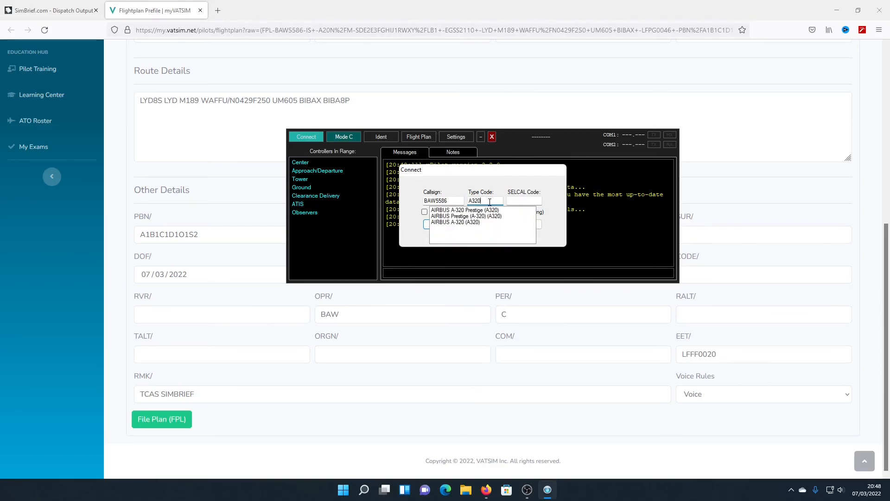
{"action": "left_click", "coordinate": [450, 223]}
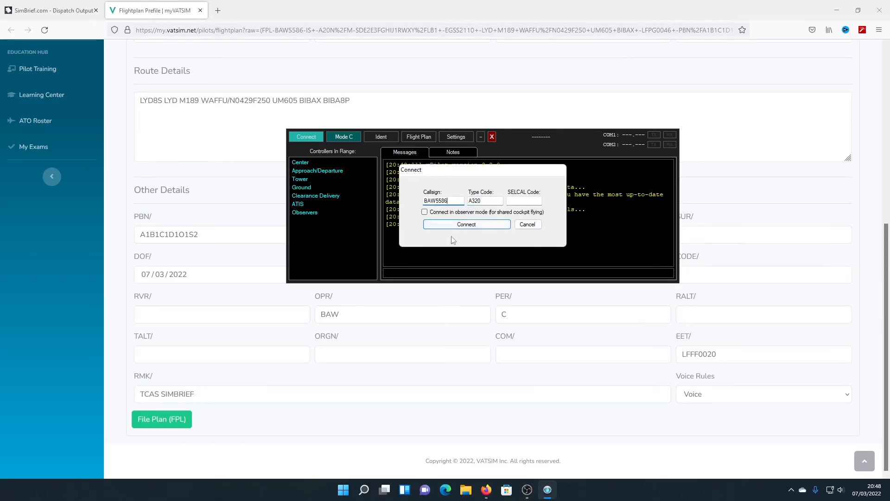
{"action": "left_click", "coordinate": [482, 228]}
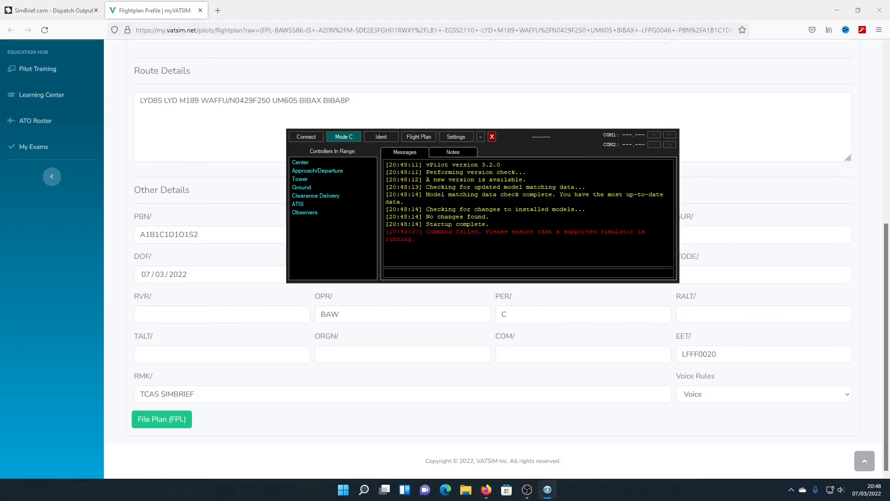
Look at vPilot's flight plan form, close it without filing and minimise vPilot
{"action": "left_click", "coordinate": [418, 137]}
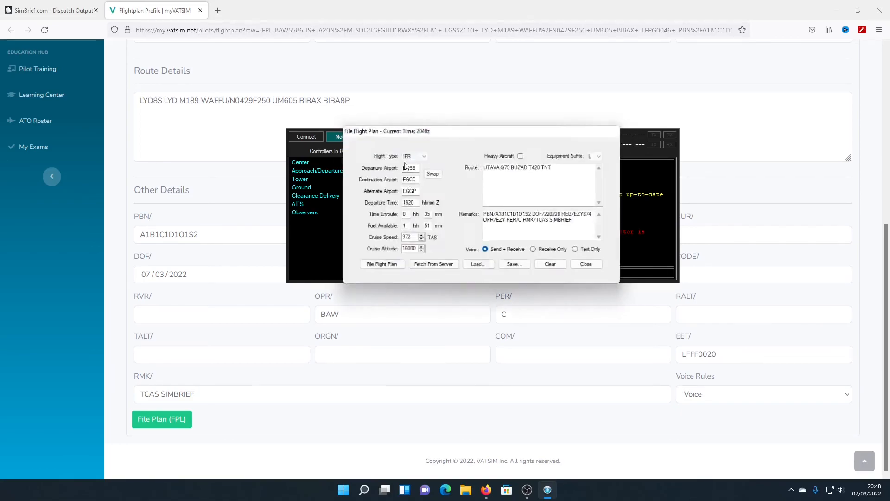
{"action": "left_click", "coordinate": [591, 267]}
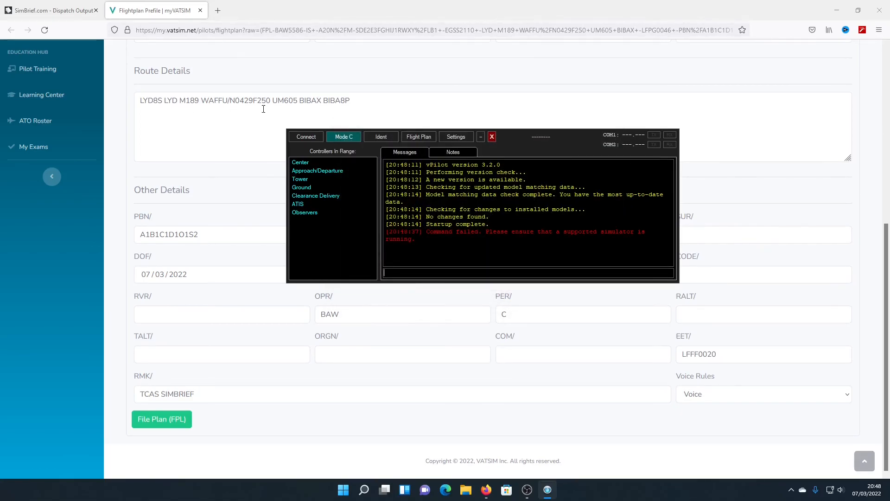
{"action": "left_click", "coordinate": [480, 137]}
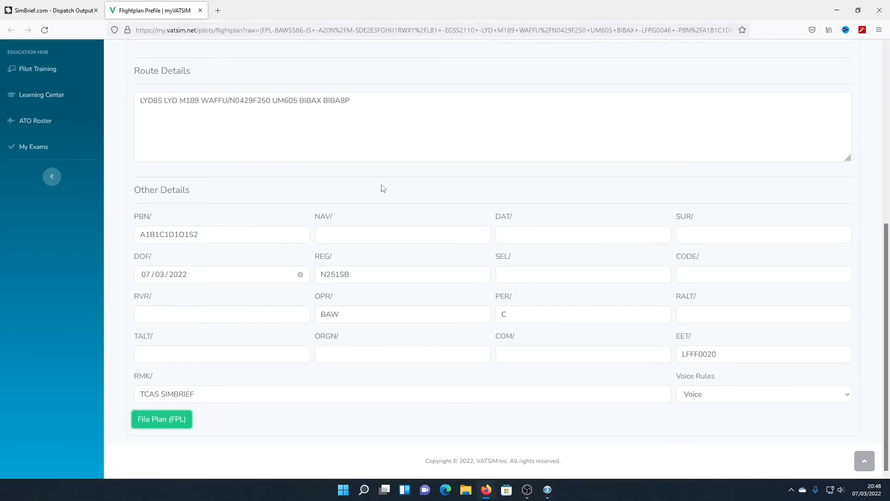
Review the flight details on the VATSIM form and the SimBrief briefing from its OFP summary down to the planned fuel and weather sections
{"action": "scroll", "coordinate": [278, 177], "scroll_direction": "up", "scroll_amount": 6}
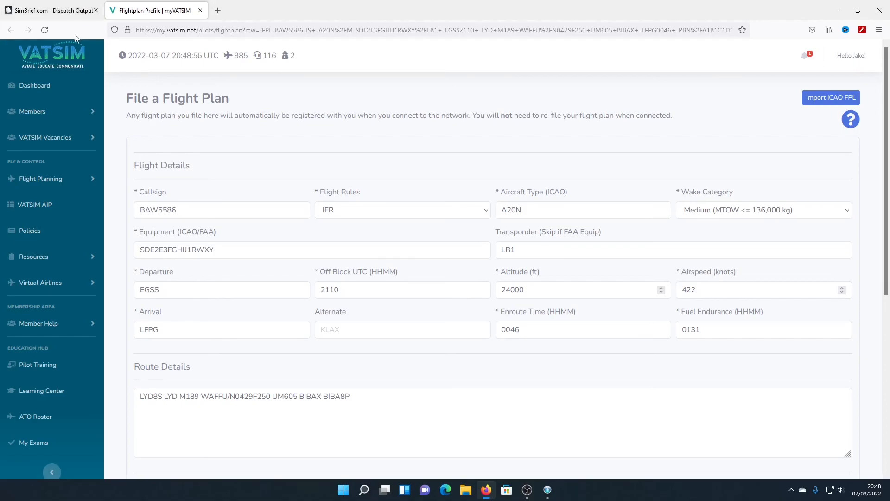
{"action": "left_click", "coordinate": [58, 11]}
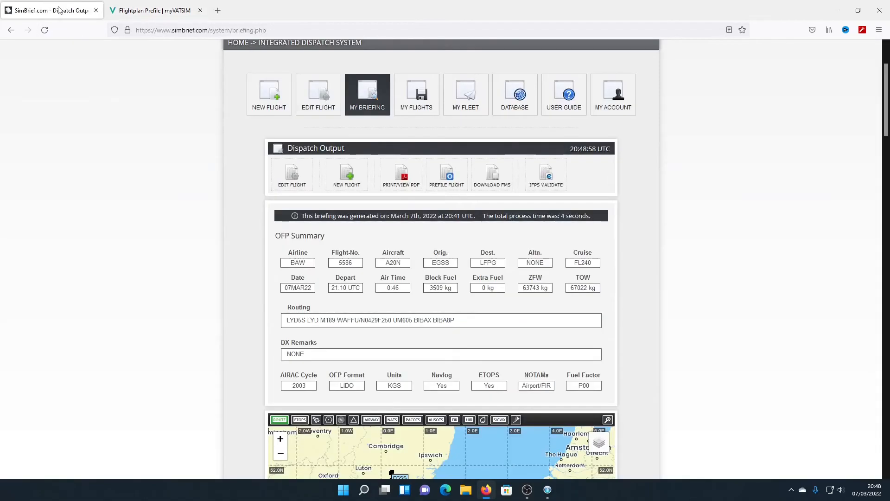
{"action": "scroll", "coordinate": [721, 308], "scroll_direction": "up", "scroll_amount": 2}
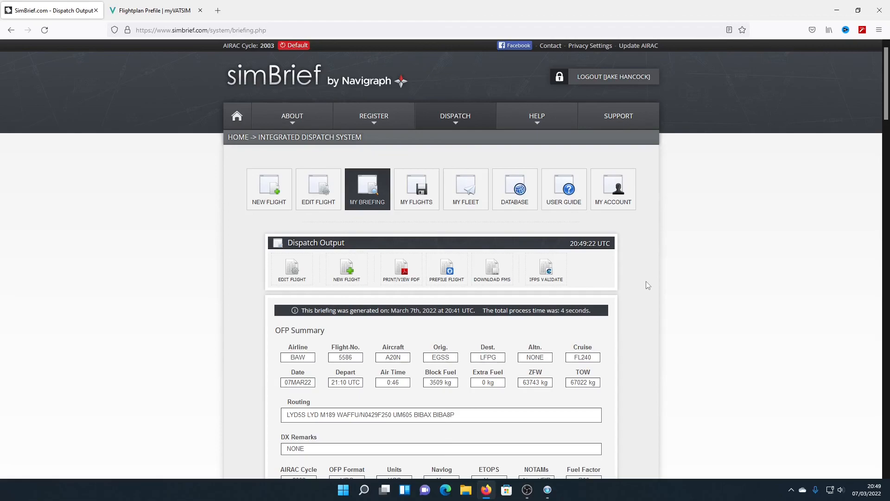
{"action": "scroll", "coordinate": [635, 255], "scroll_direction": "down", "scroll_amount": 5}
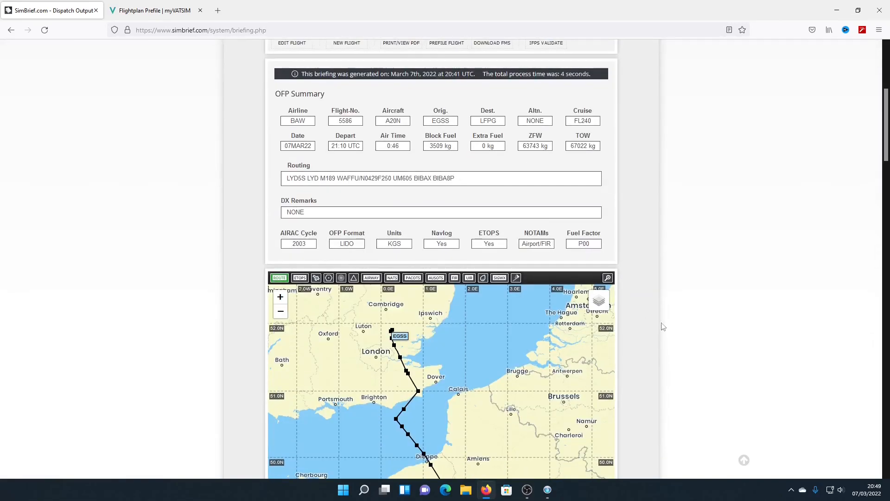
{"action": "scroll", "coordinate": [665, 329], "scroll_direction": "up", "scroll_amount": 5}
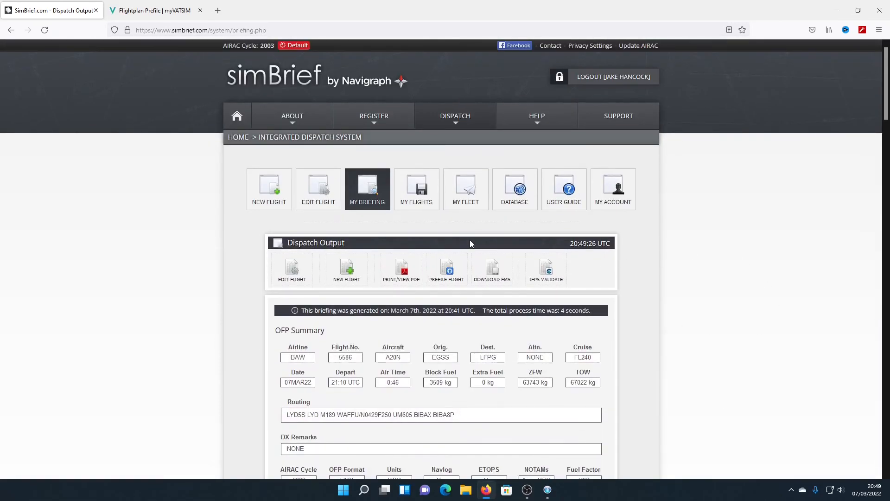
{"action": "left_click", "coordinate": [156, 4]}
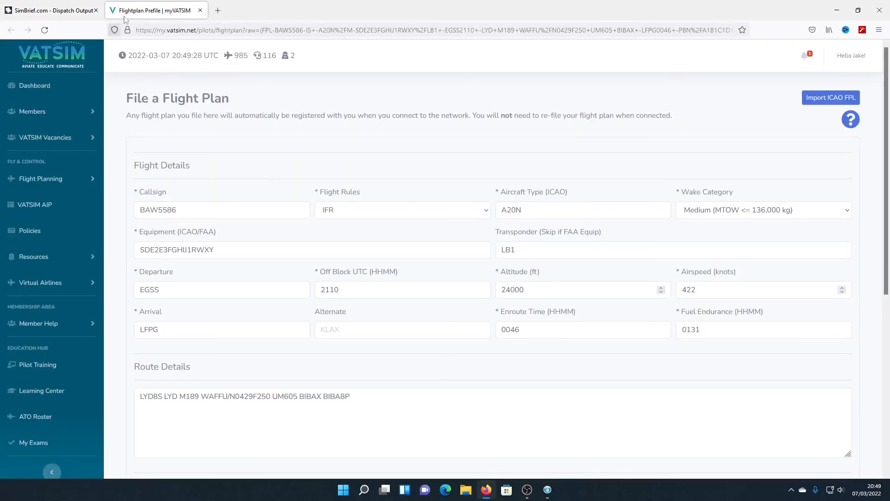
{"action": "left_click", "coordinate": [51, 10]}
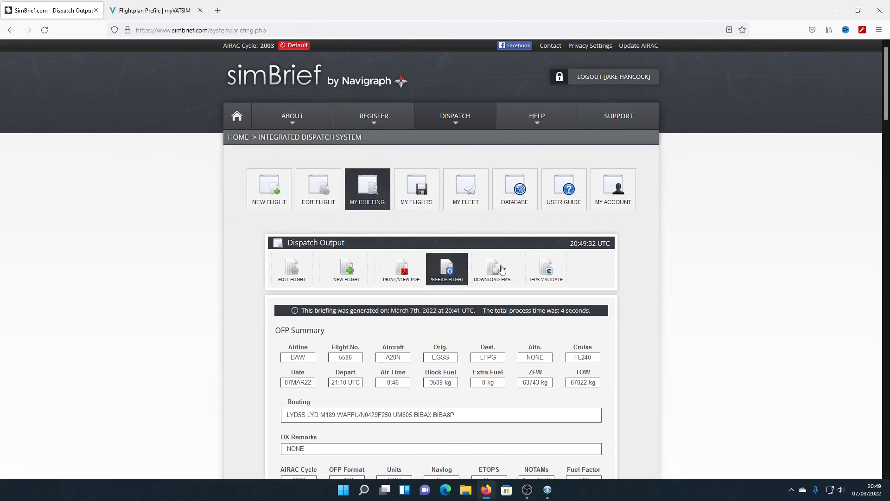
{"action": "scroll", "coordinate": [671, 258], "scroll_direction": "down", "scroll_amount": 3}
{"action": "scroll", "coordinate": [671, 260], "scroll_direction": "down", "scroll_amount": 5}
{"action": "scroll", "coordinate": [688, 278], "scroll_direction": "up", "scroll_amount": 7}
{"action": "scroll", "coordinate": [657, 301], "scroll_direction": "up", "scroll_amount": 2}
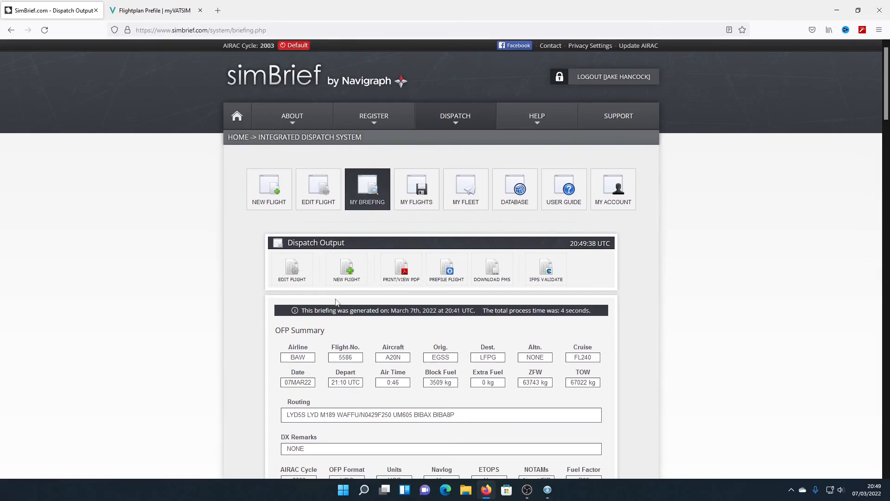
{"action": "scroll", "coordinate": [652, 320], "scroll_direction": "down", "scroll_amount": 7}
{"action": "scroll", "coordinate": [700, 318], "scroll_direction": "down", "scroll_amount": 16}
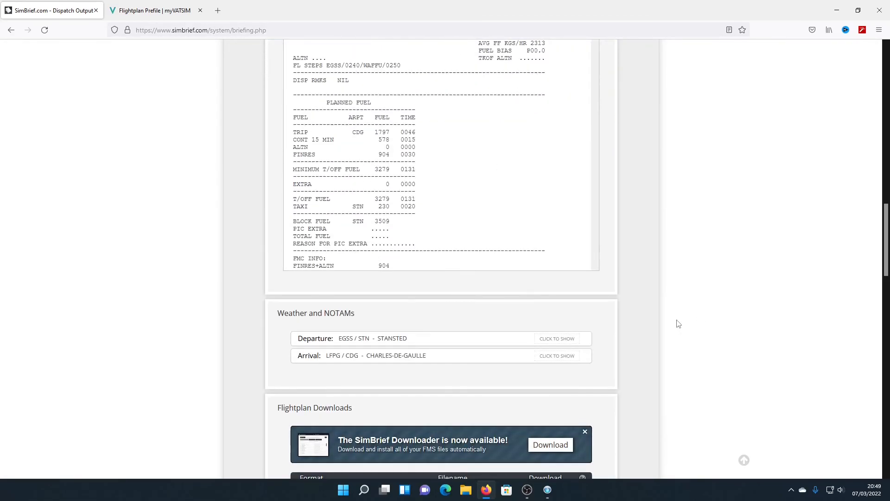